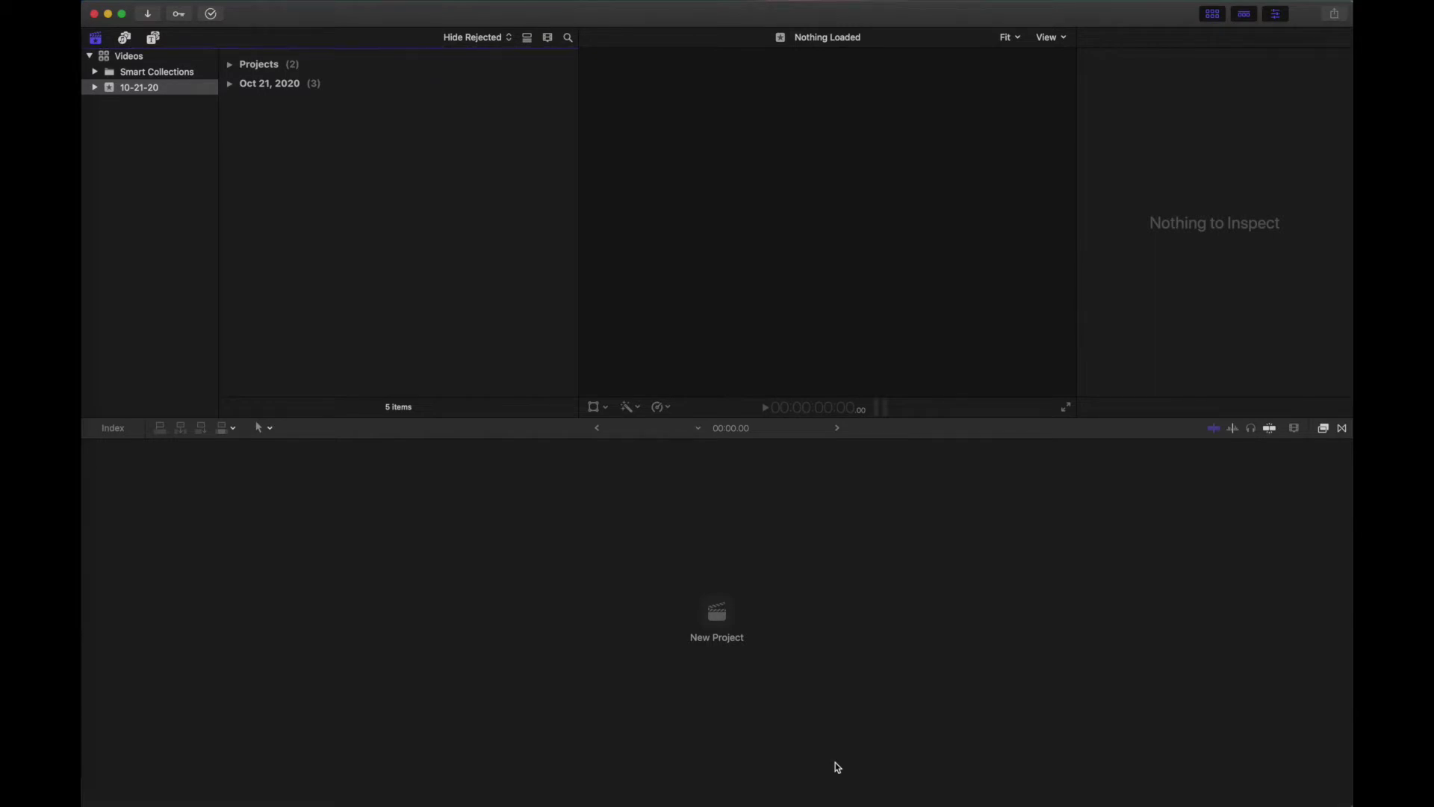
Start a new 1080p HD project with the frame rate set to 60p and audio kept at 48kHz.
left_click(721, 614)
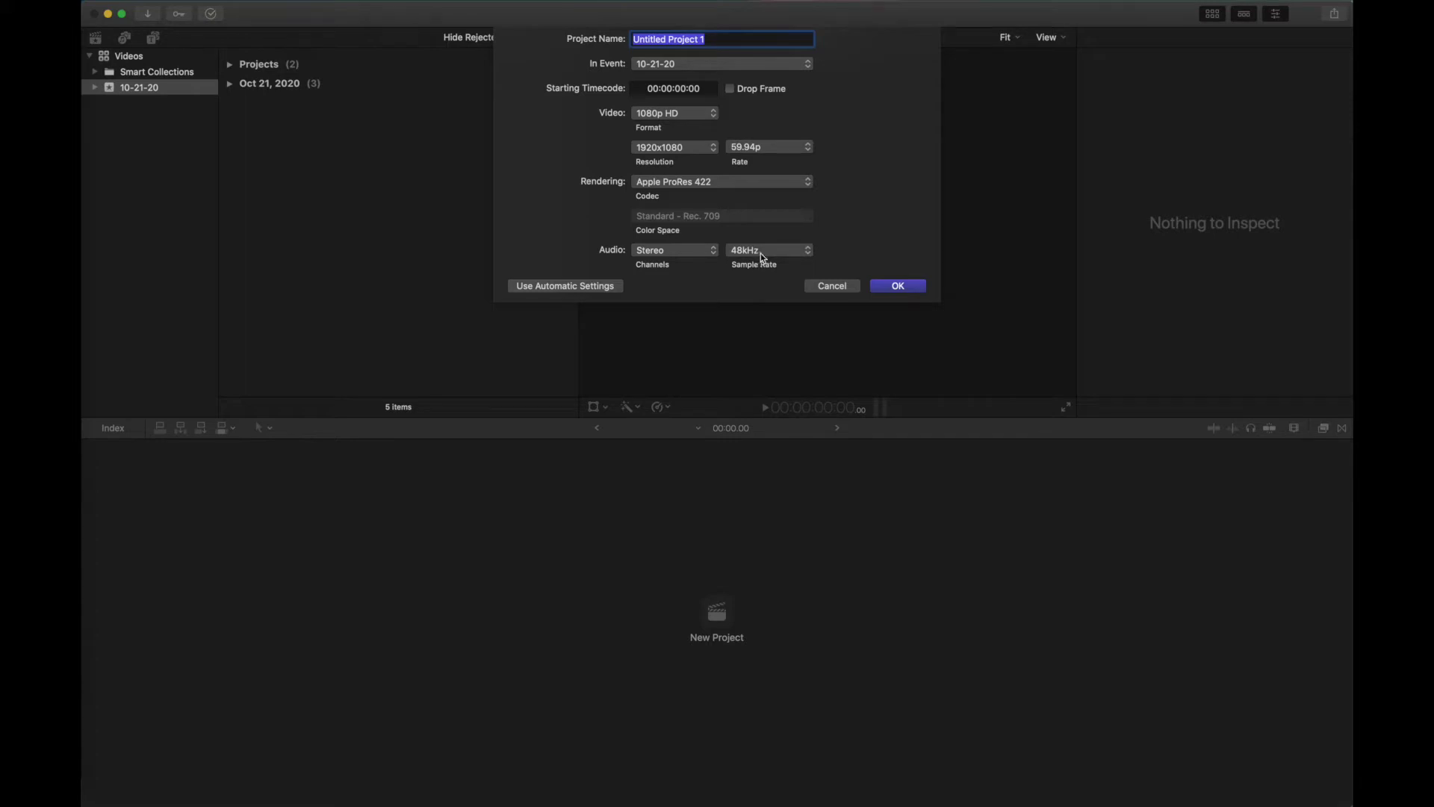
left_click(761, 253)
left_click(765, 239)
left_click(791, 149)
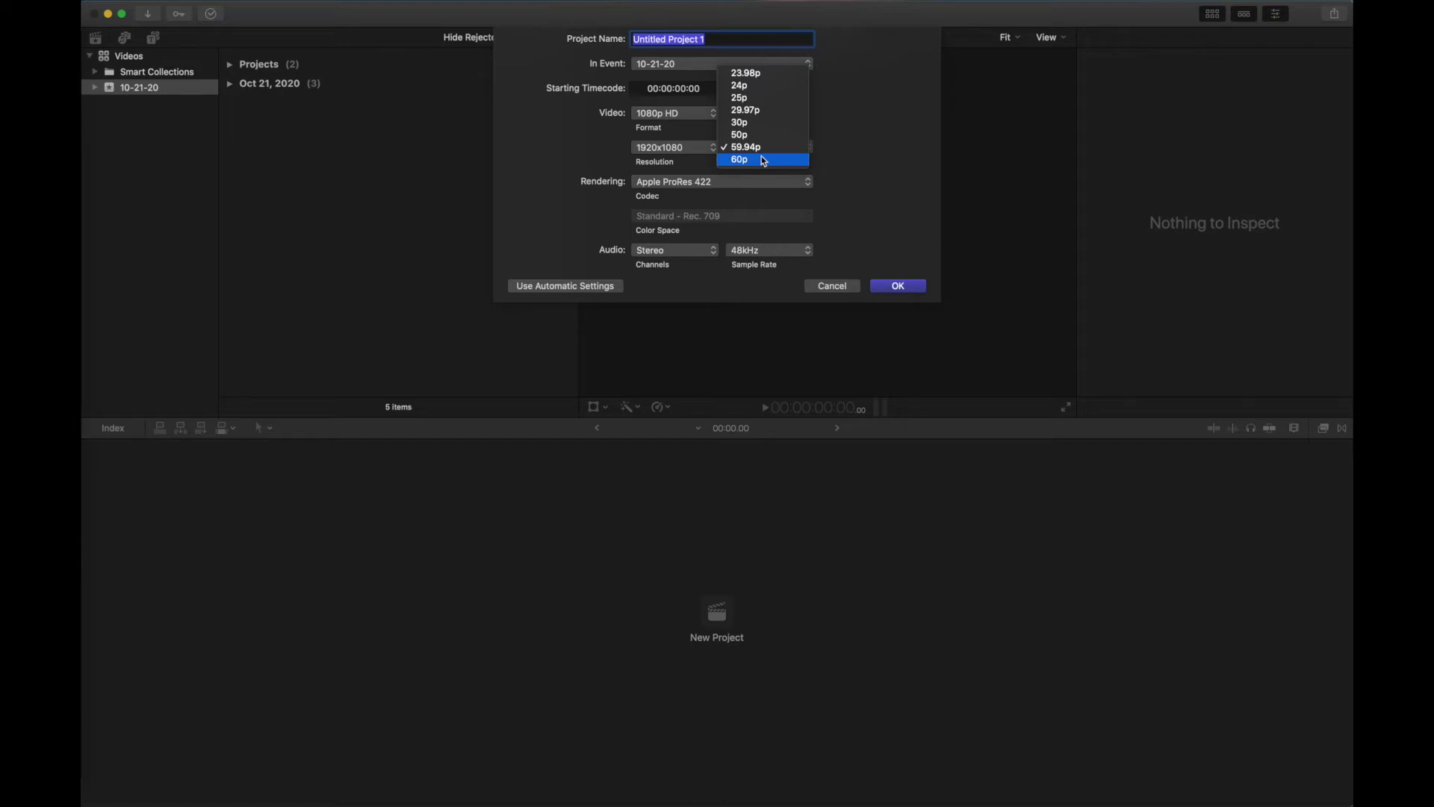
left_click(764, 161)
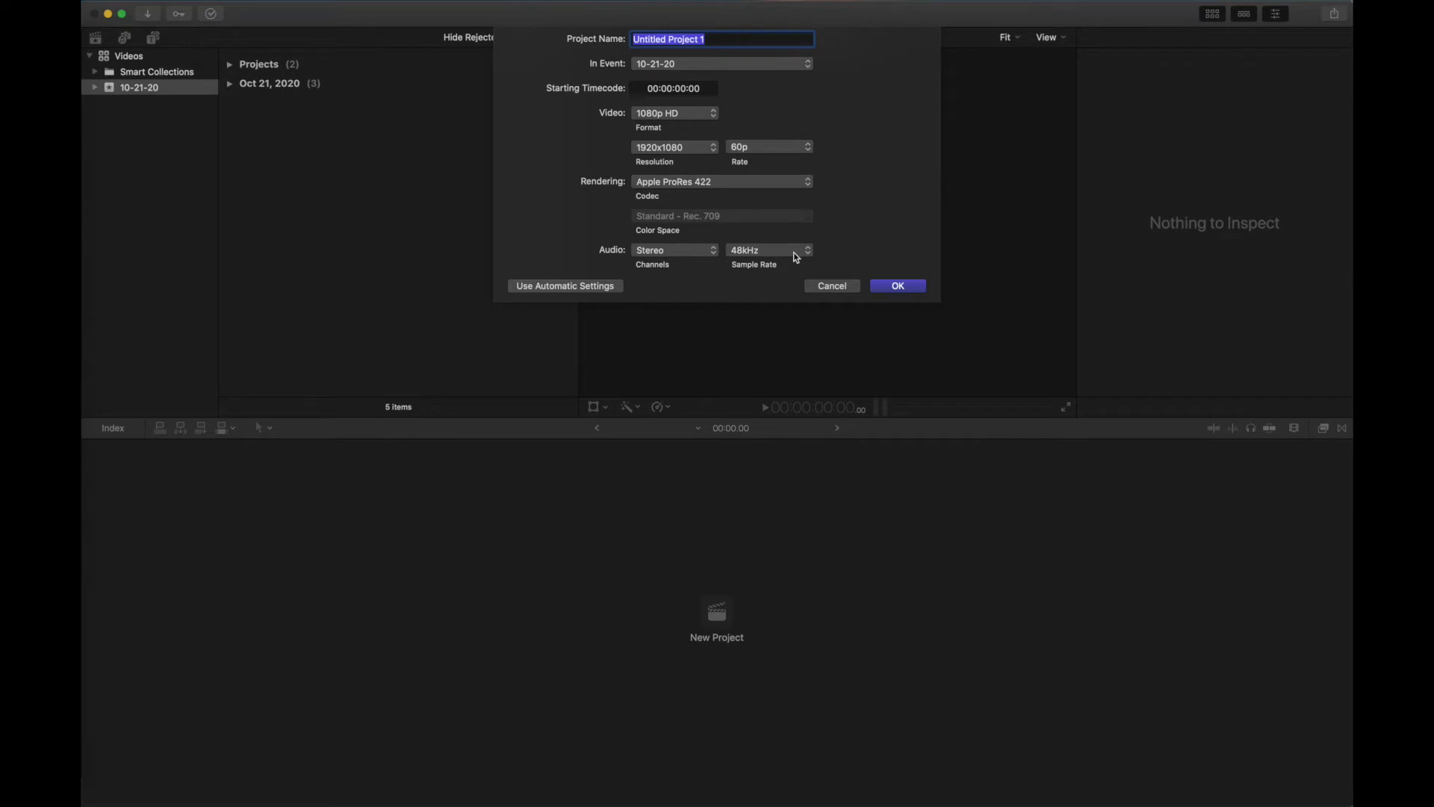
Create the project and drag MVI_9233.MP4 and untitled.aiff from Console Wars into its timeline.
key("Return")
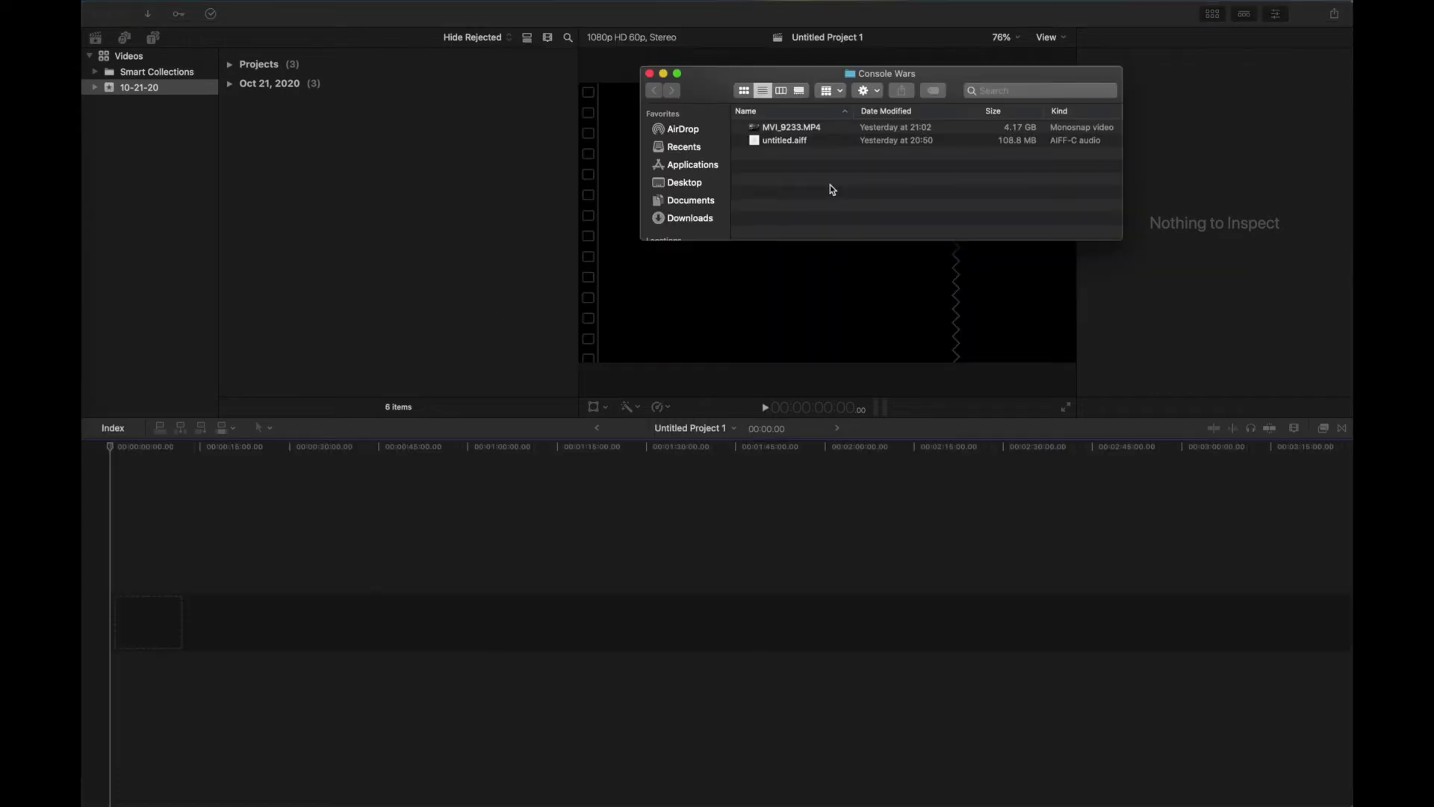
left_click_drag(784, 140, 117, 678)
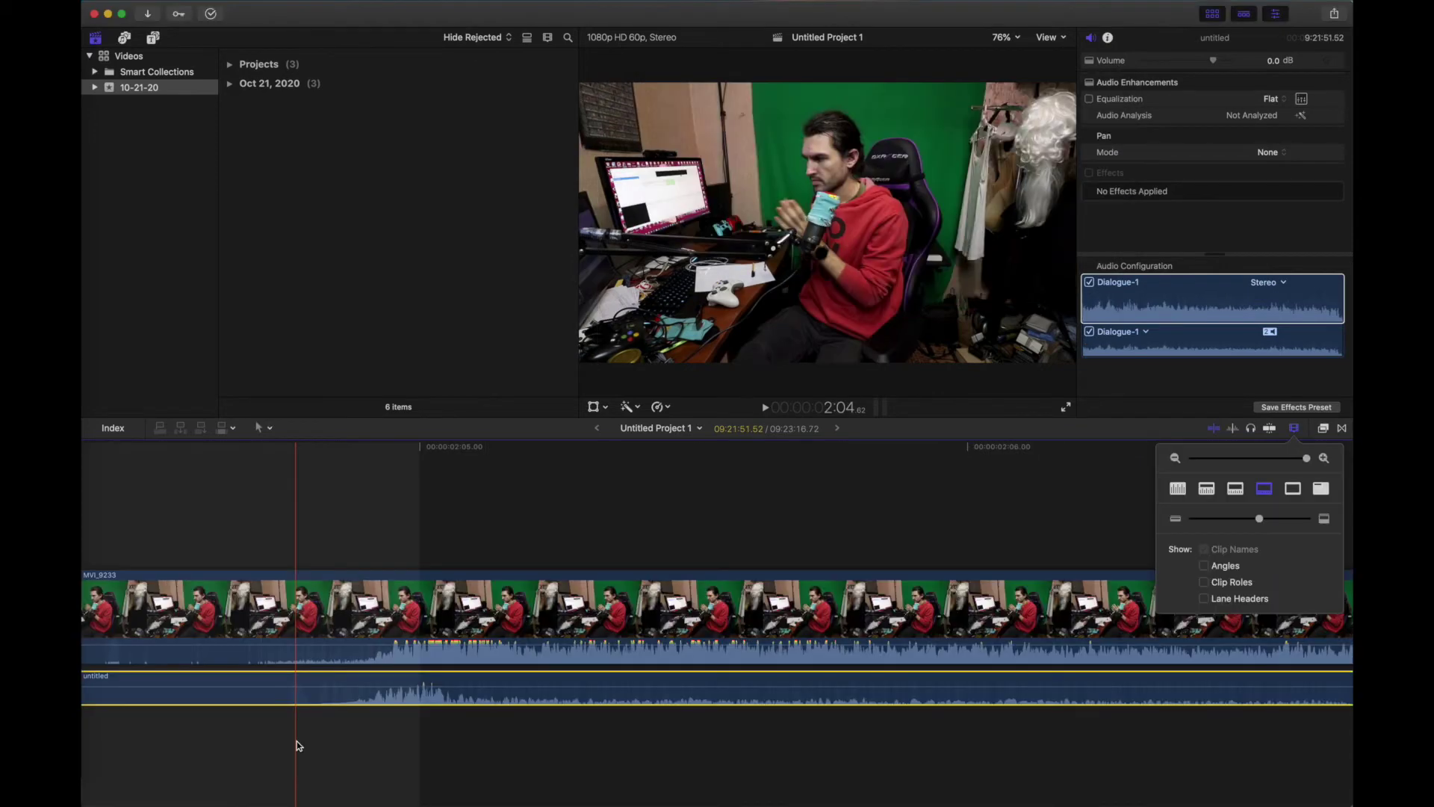
Zoom the timeline out slightly and play the start of the clips to check sync.
key("super+minus")
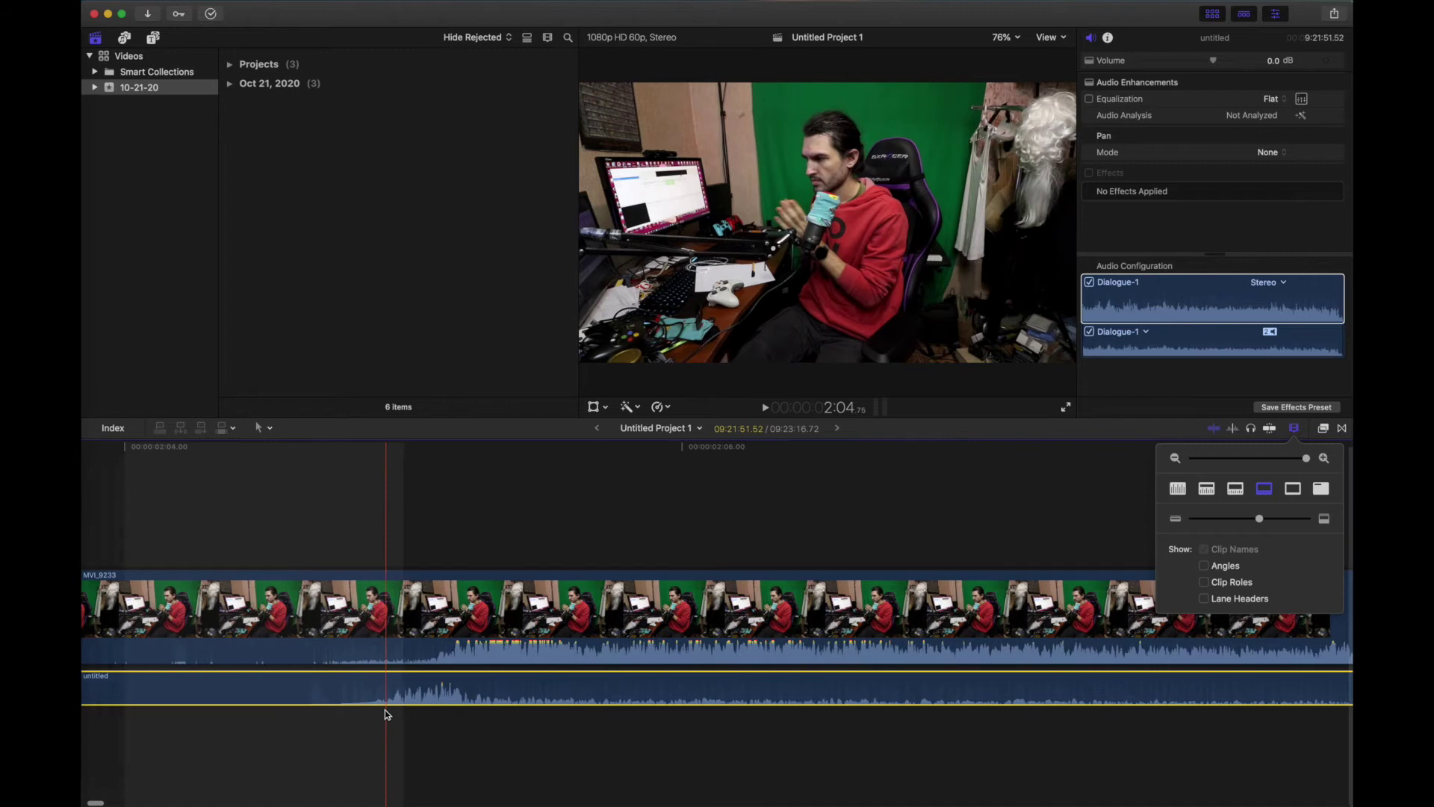
key("super+minus")
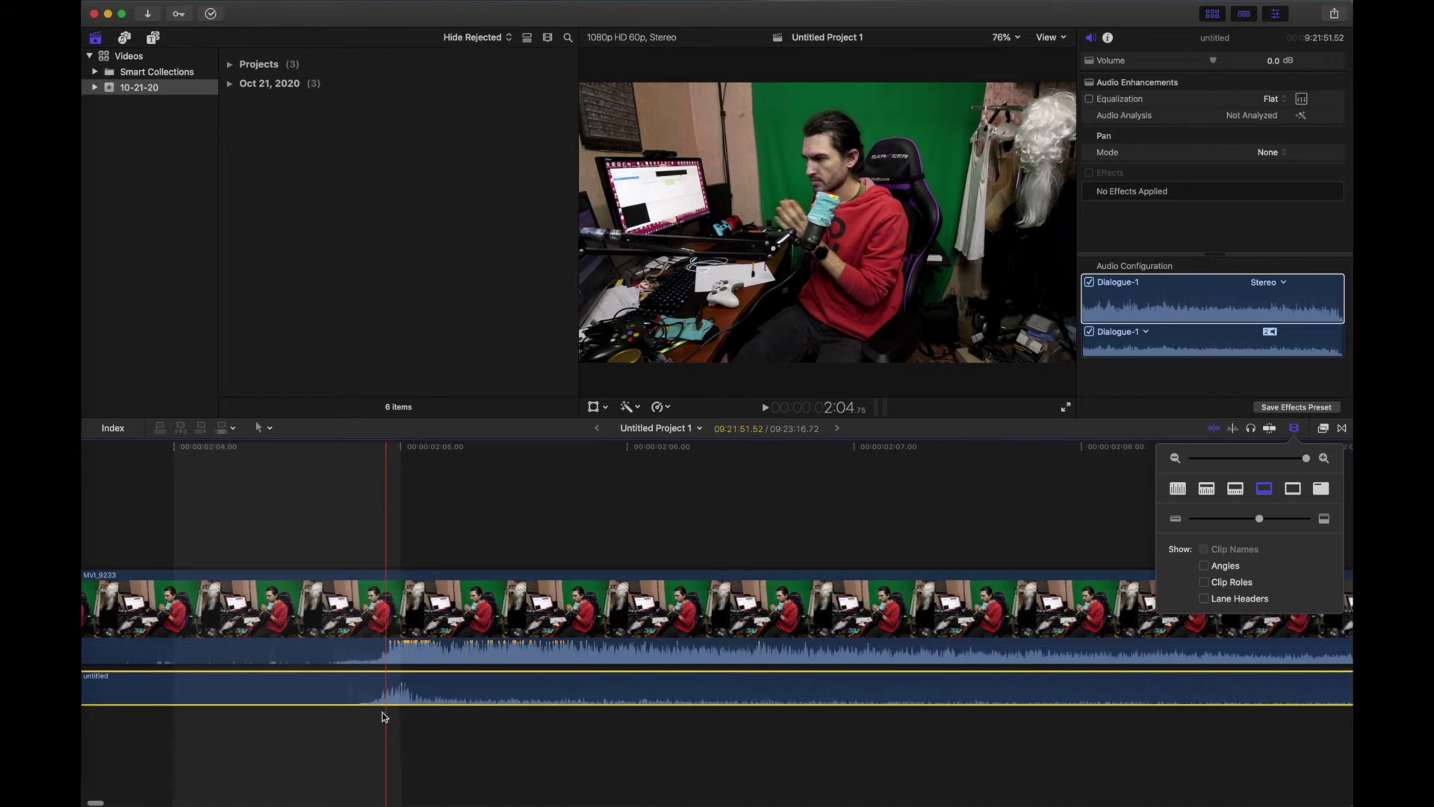
left_click(607, 505)
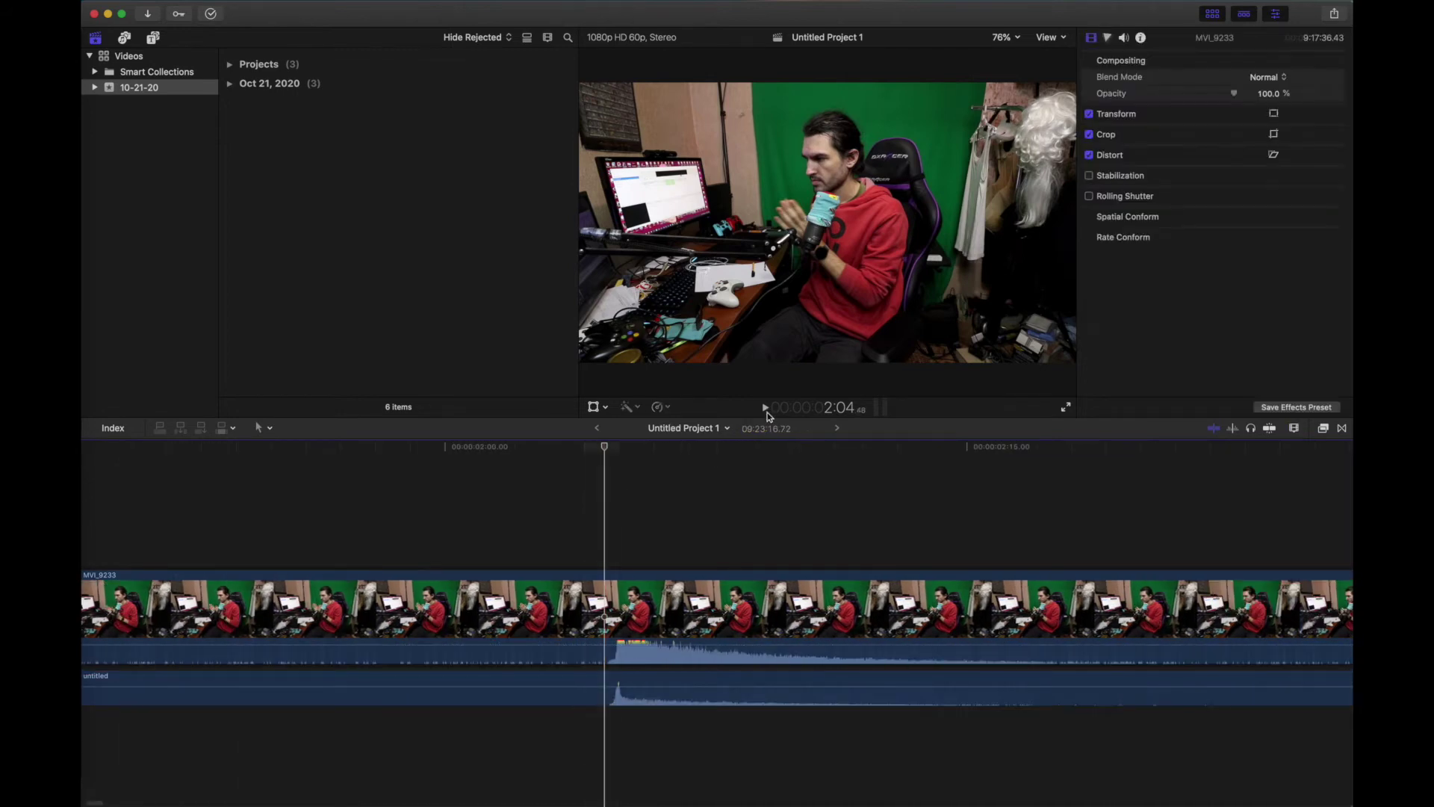
left_click(764, 407)
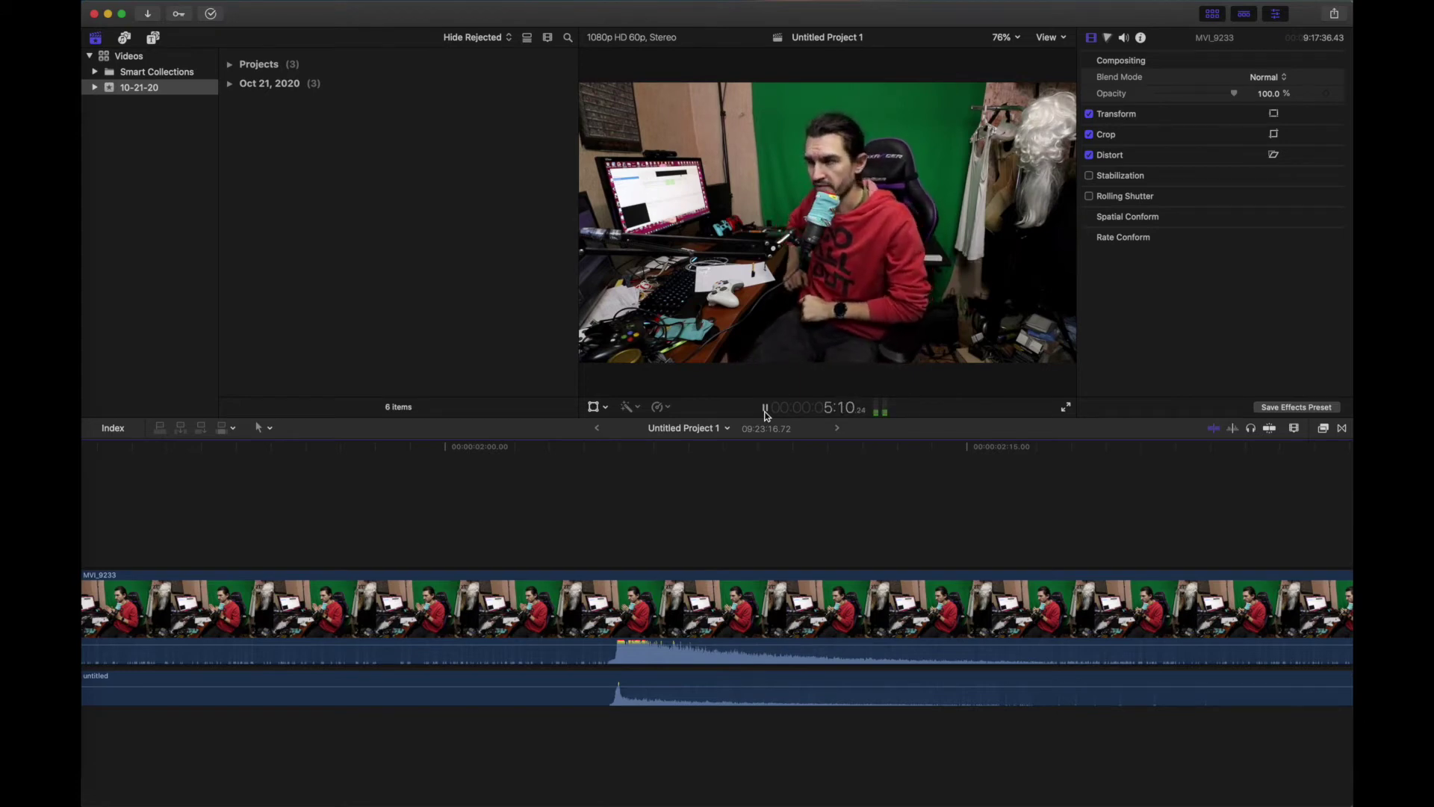
left_click(765, 407)
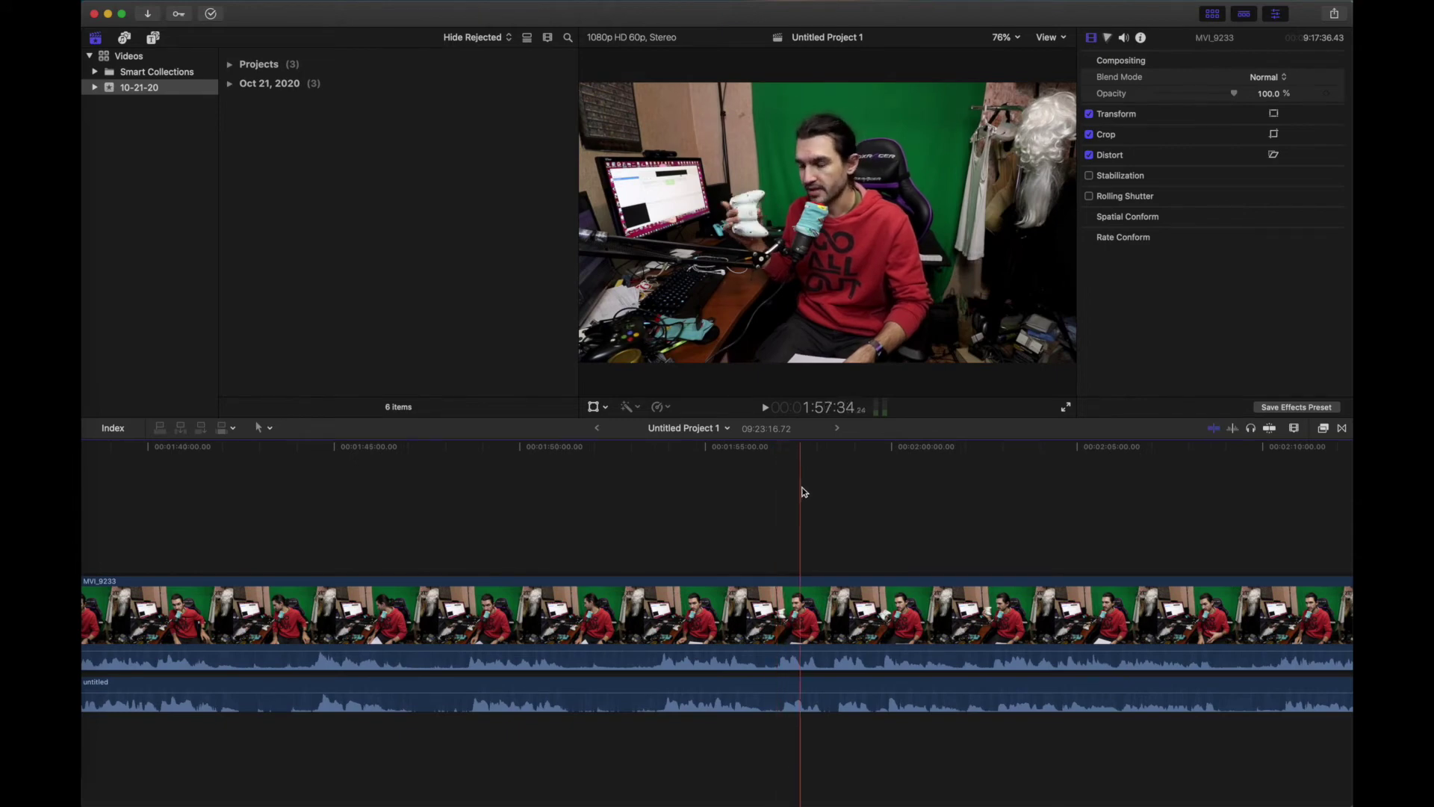
Play the clips around the seven-minute mark to check for audio drift.
key("super+minus")
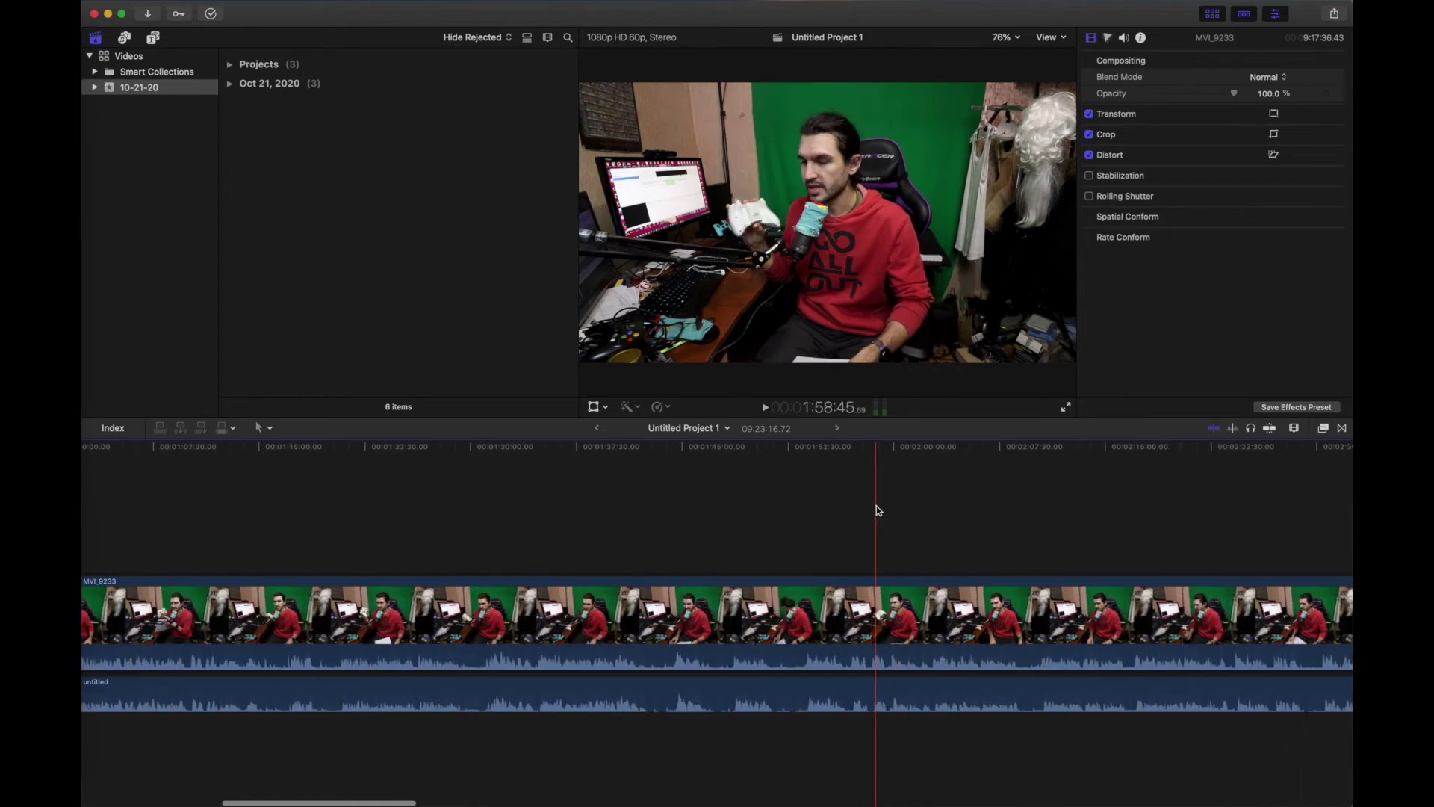
key("shift+z")
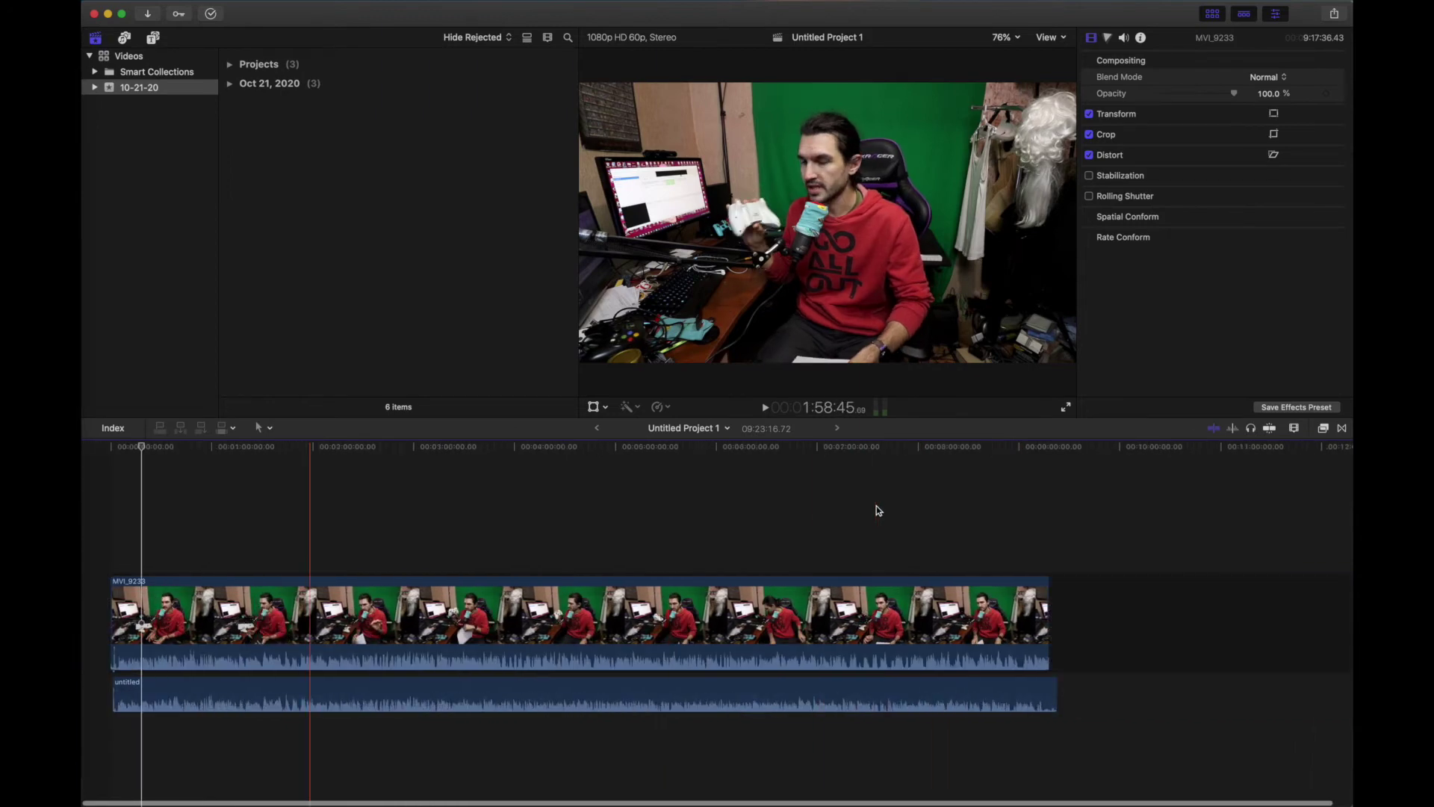
left_click(811, 508)
left_click(820, 661)
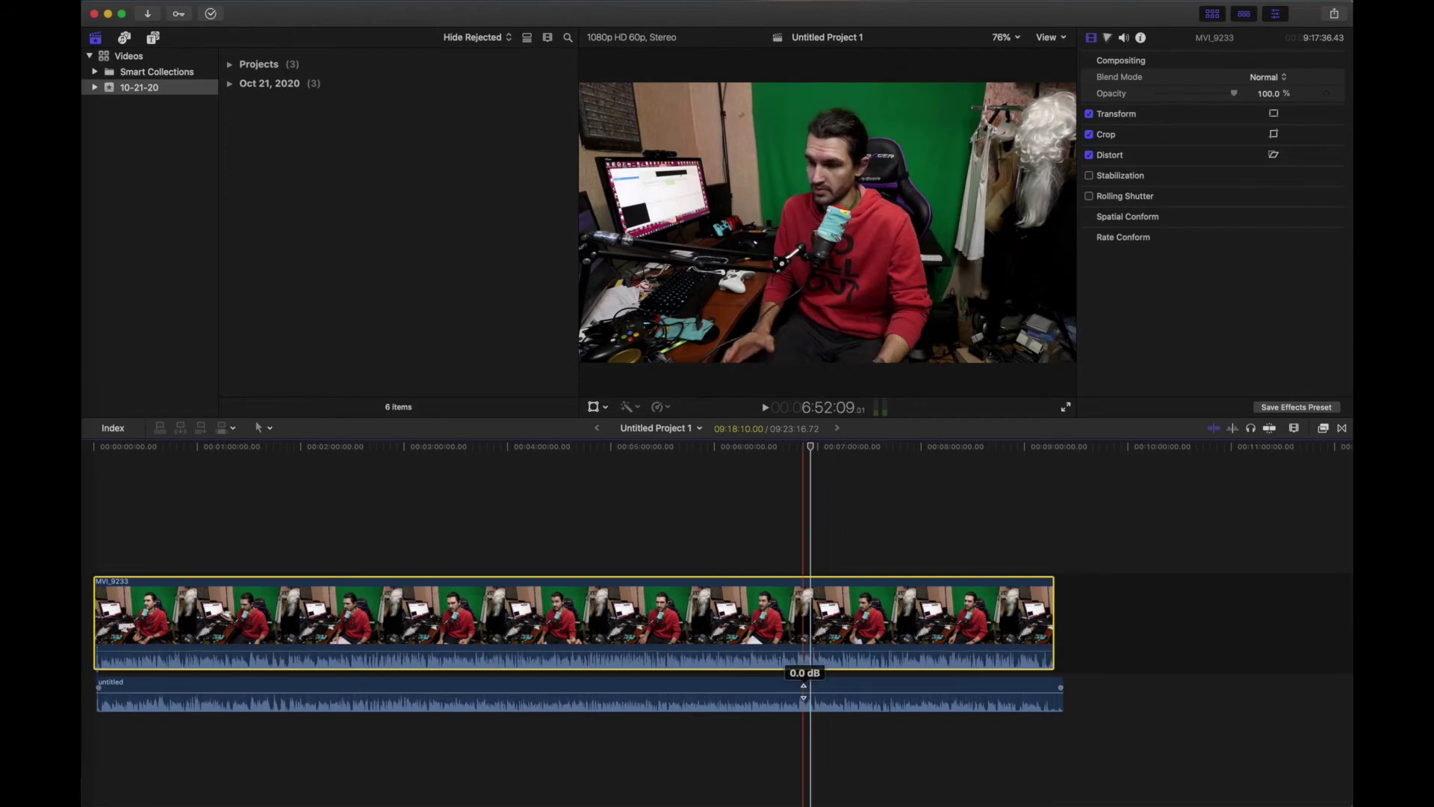
key("super+equal")
key("super+equal")
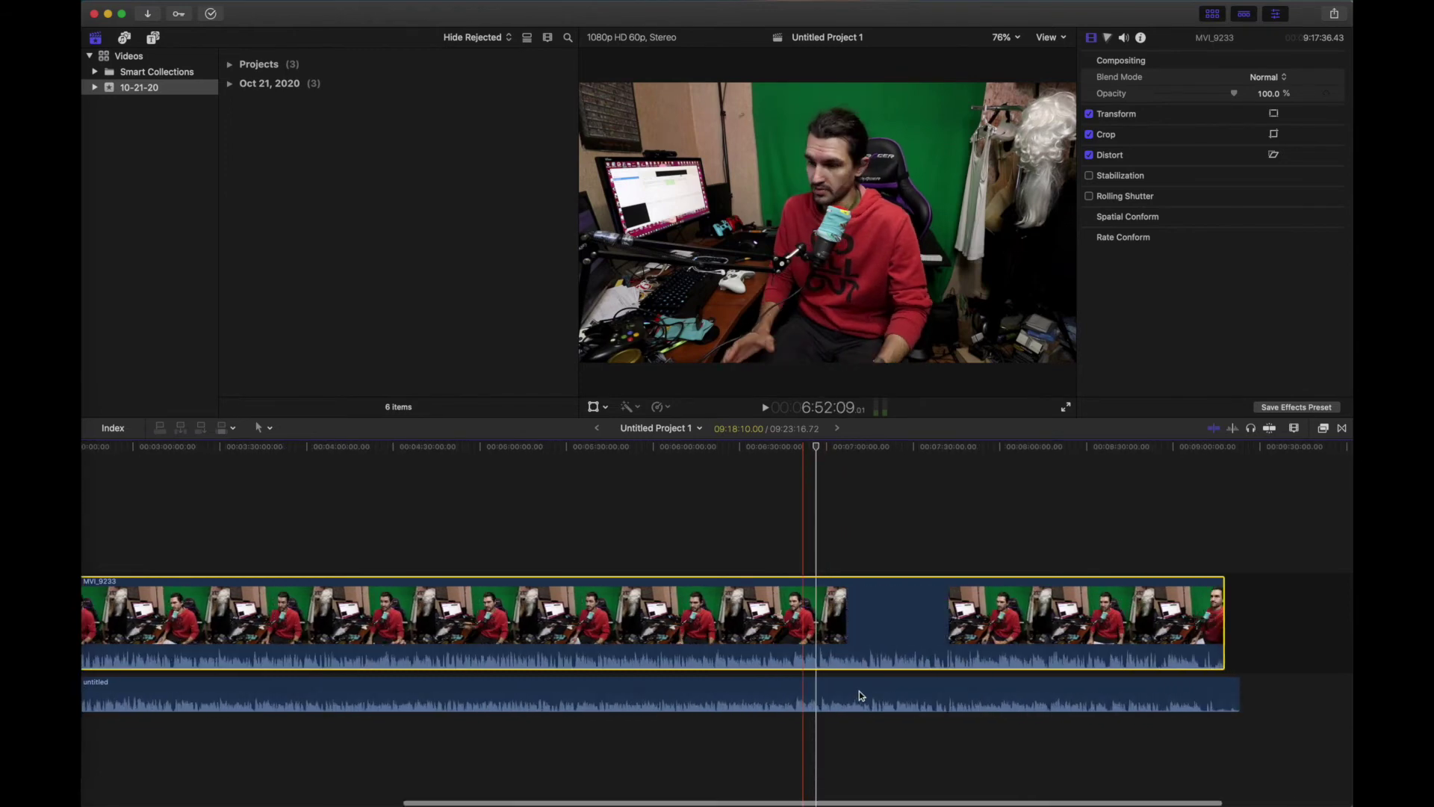
key("super+equal")
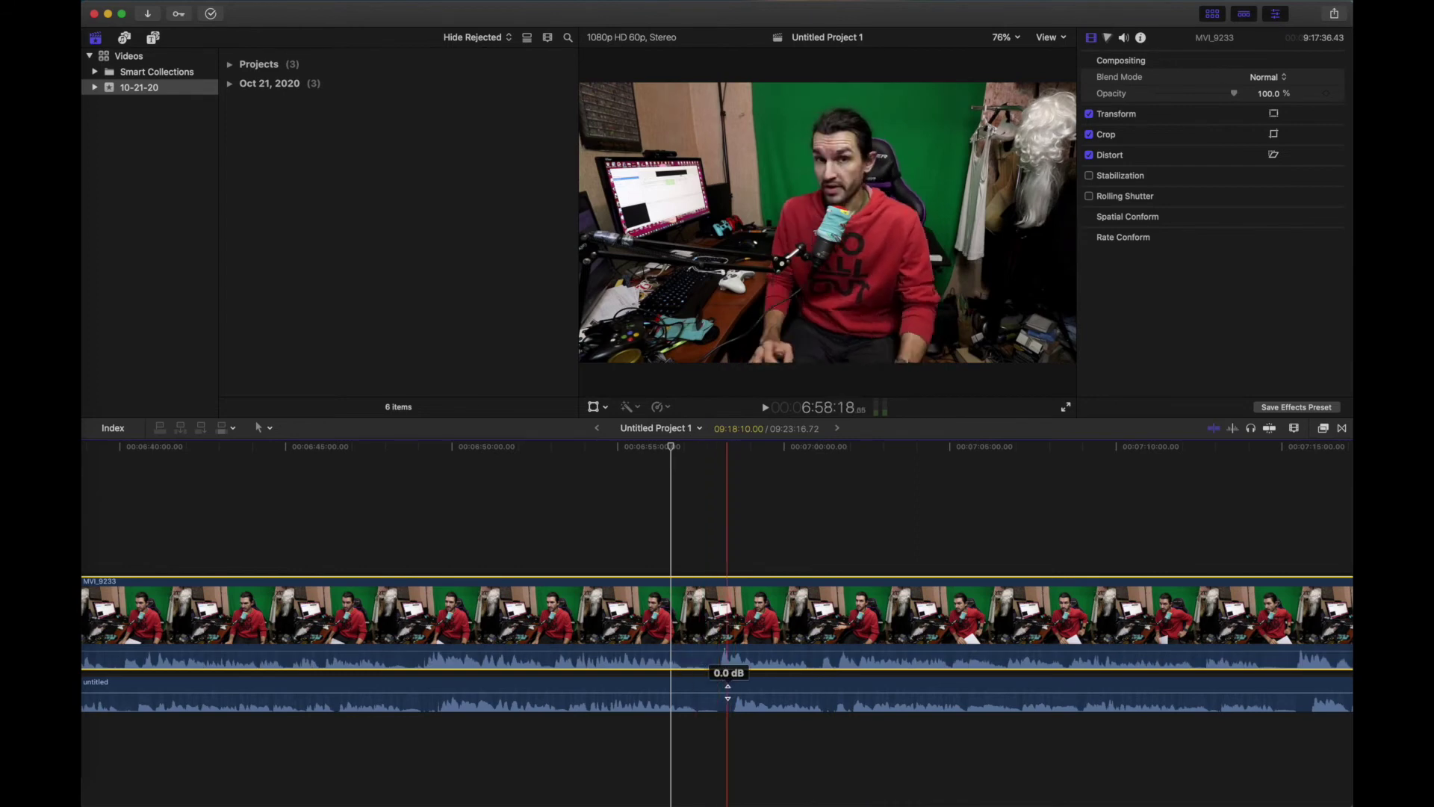
left_click(766, 407)
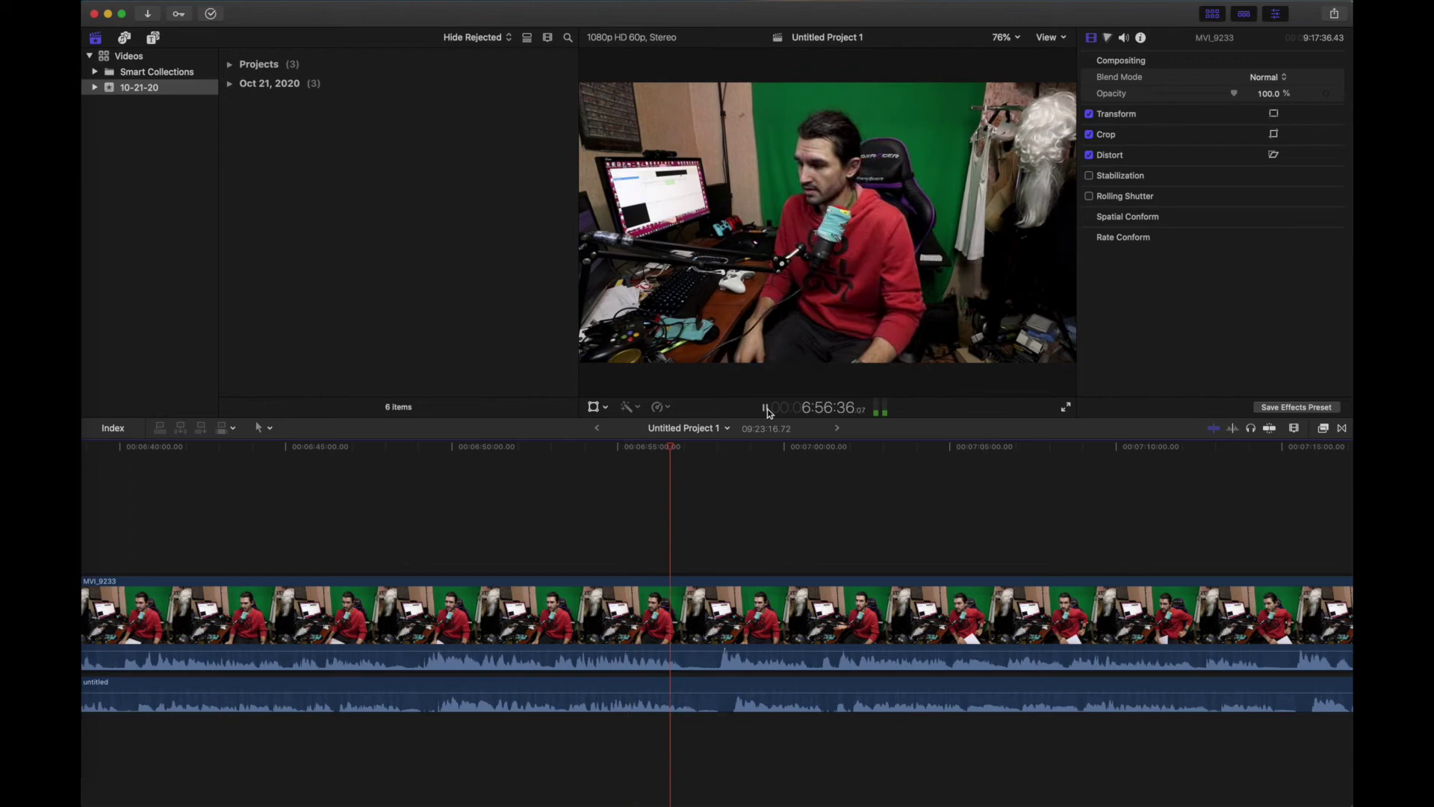
left_click(765, 407)
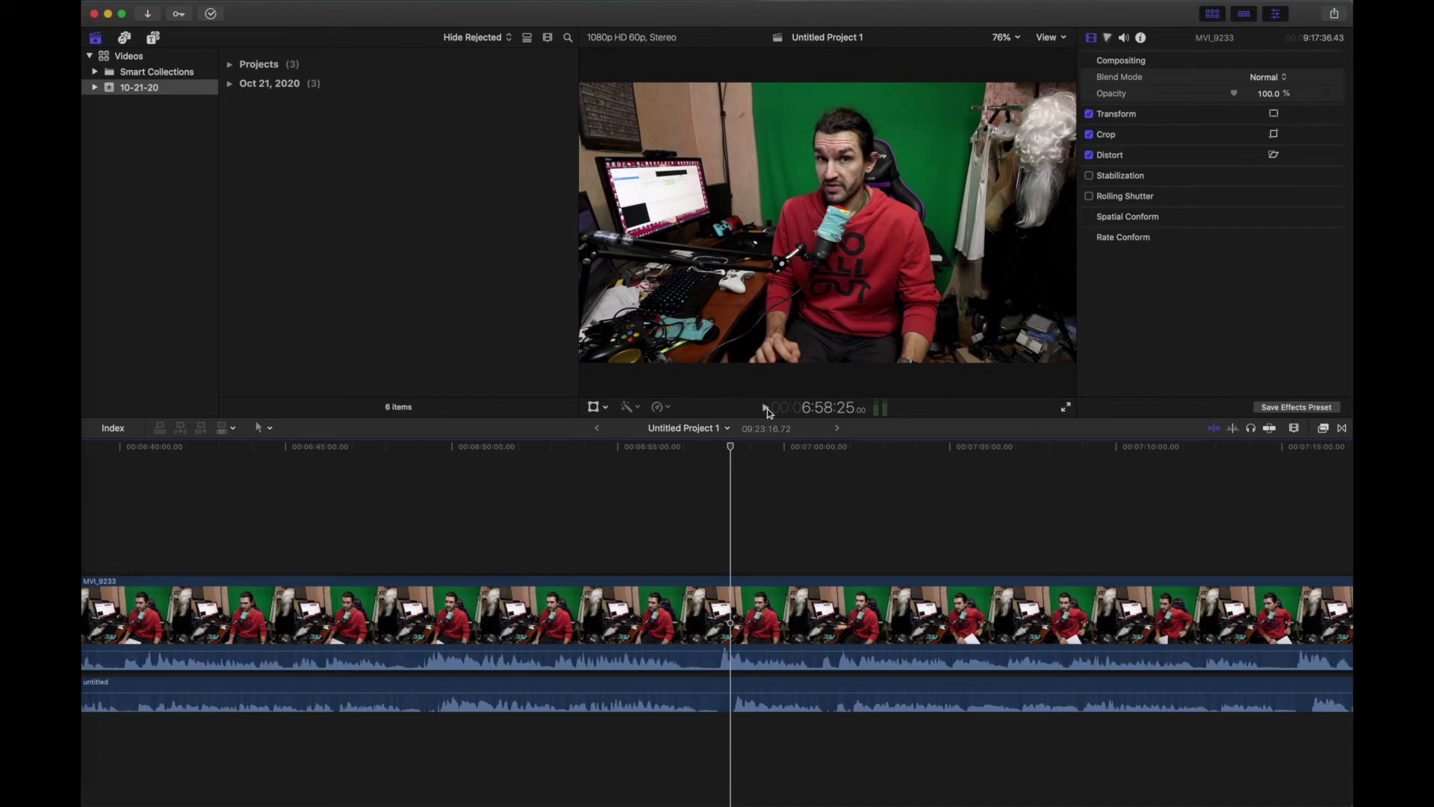
Close Untitled Project 1 and create Untitled Project 2 at 59.94p.
left_click(691, 428)
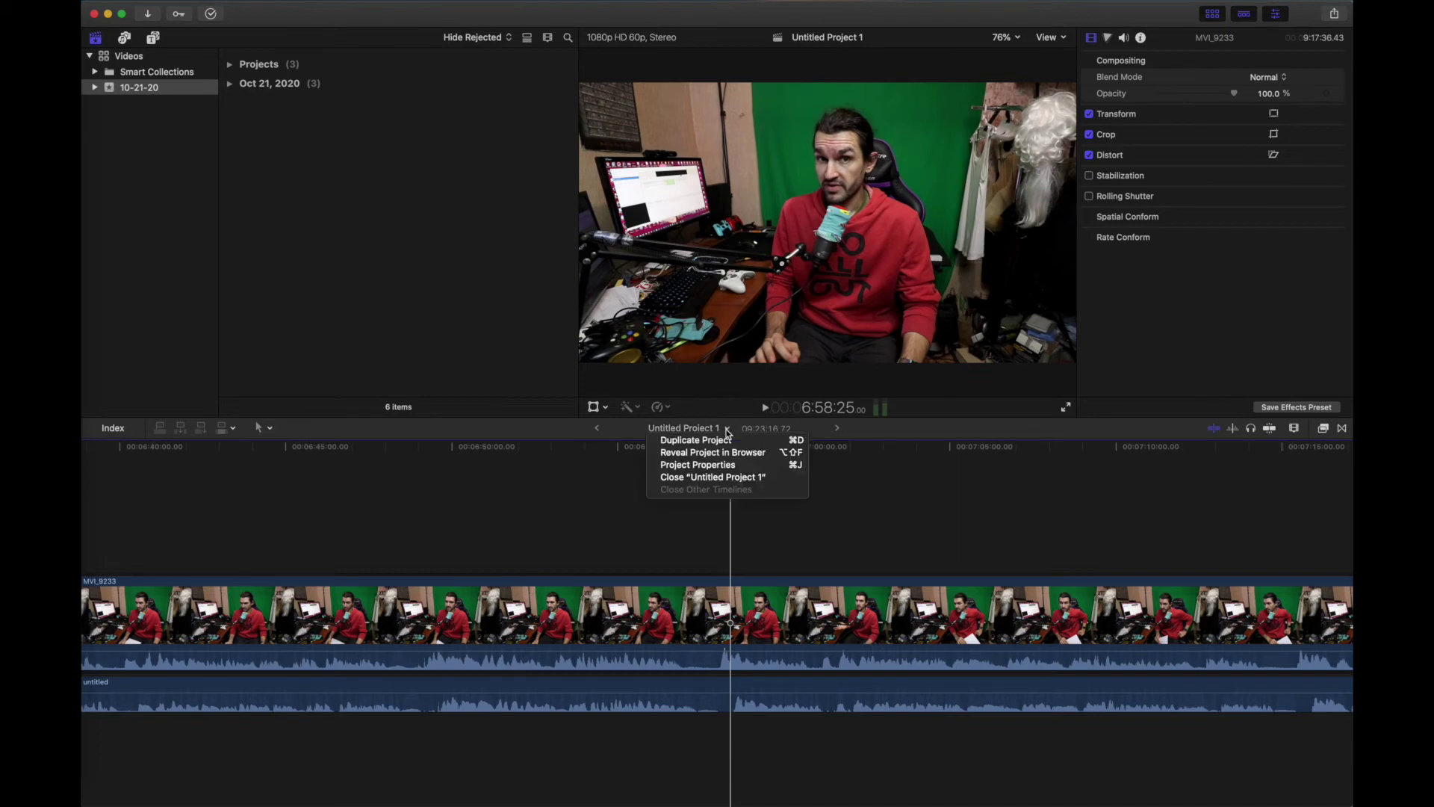
left_click(705, 478)
left_click(716, 607)
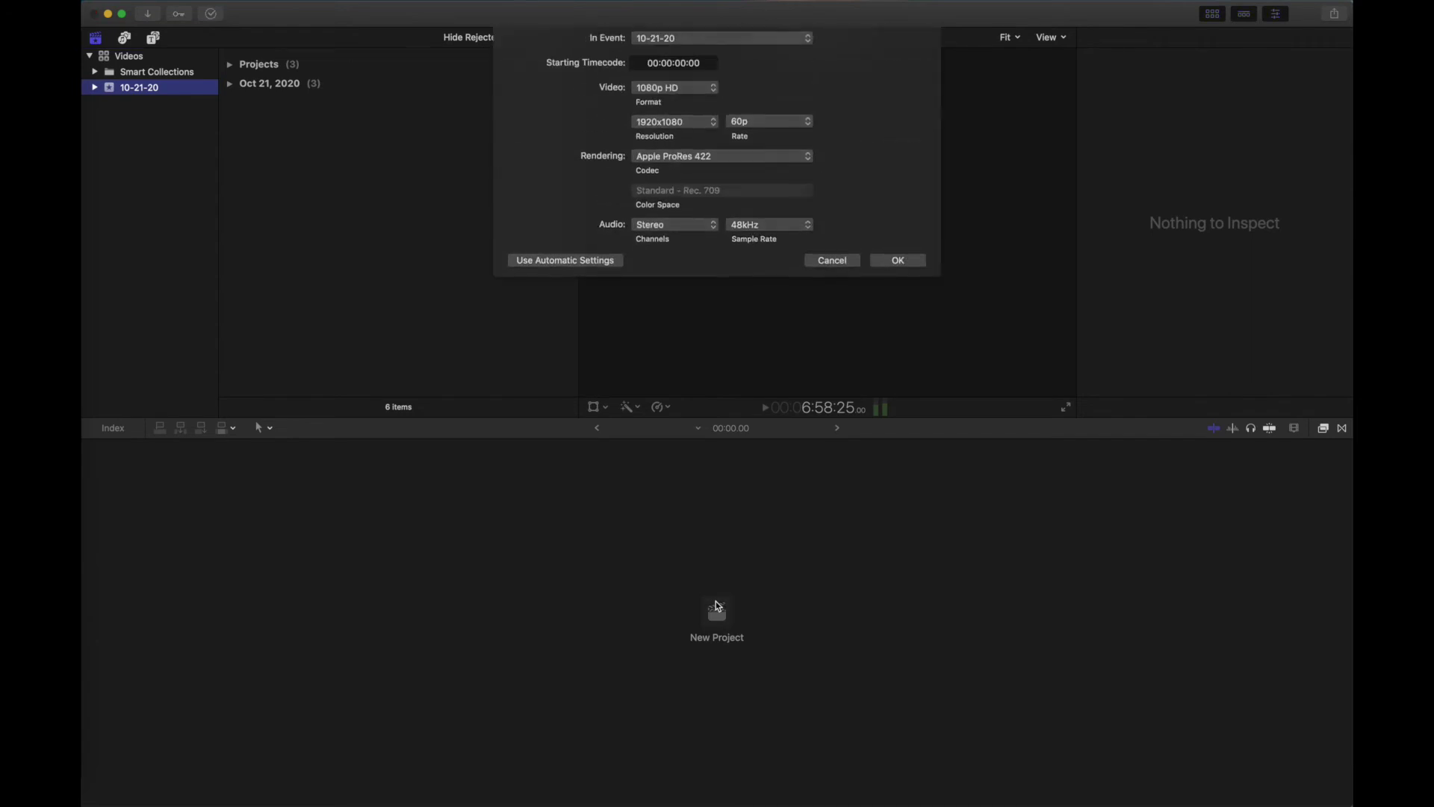
left_click(777, 150)
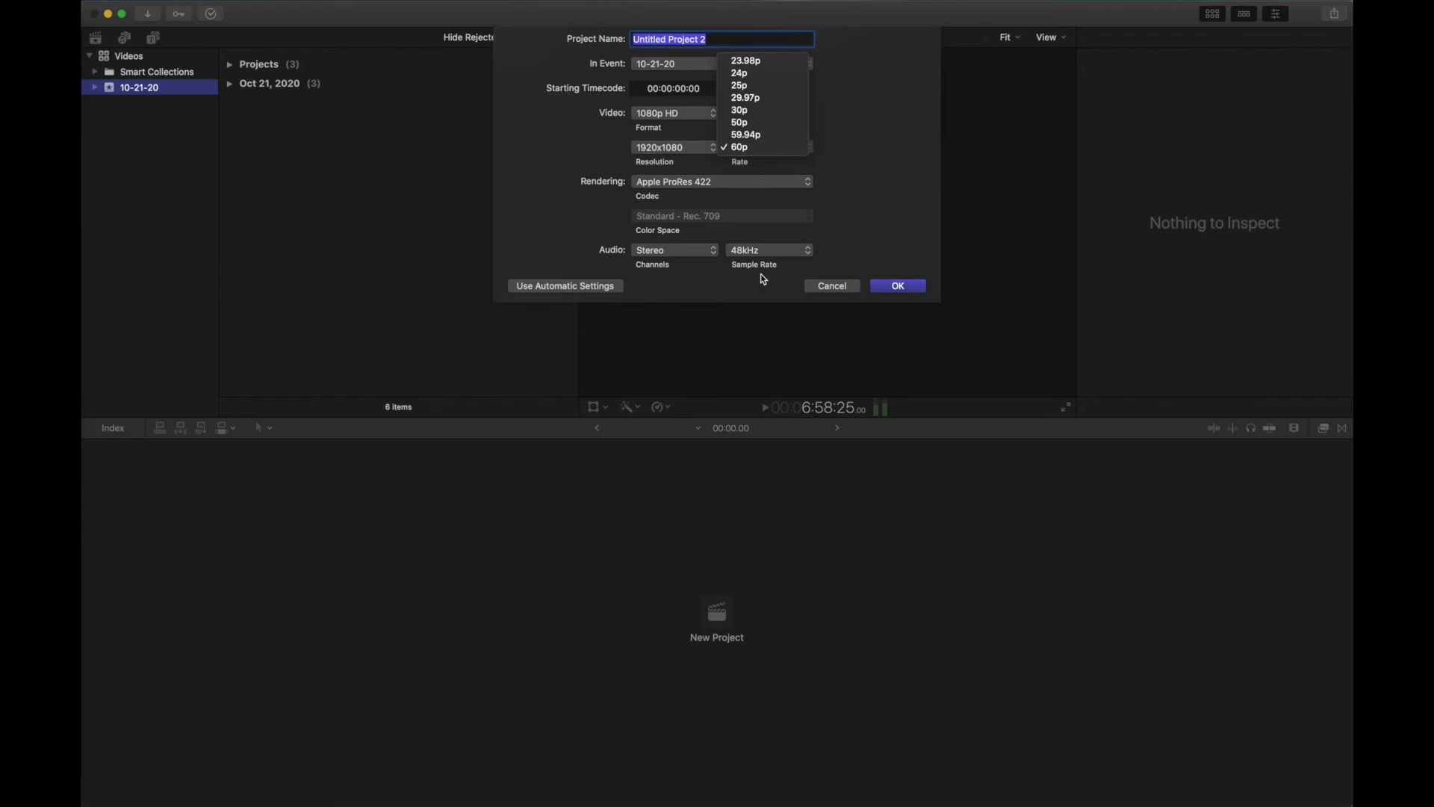
left_click(772, 135)
left_click(896, 286)
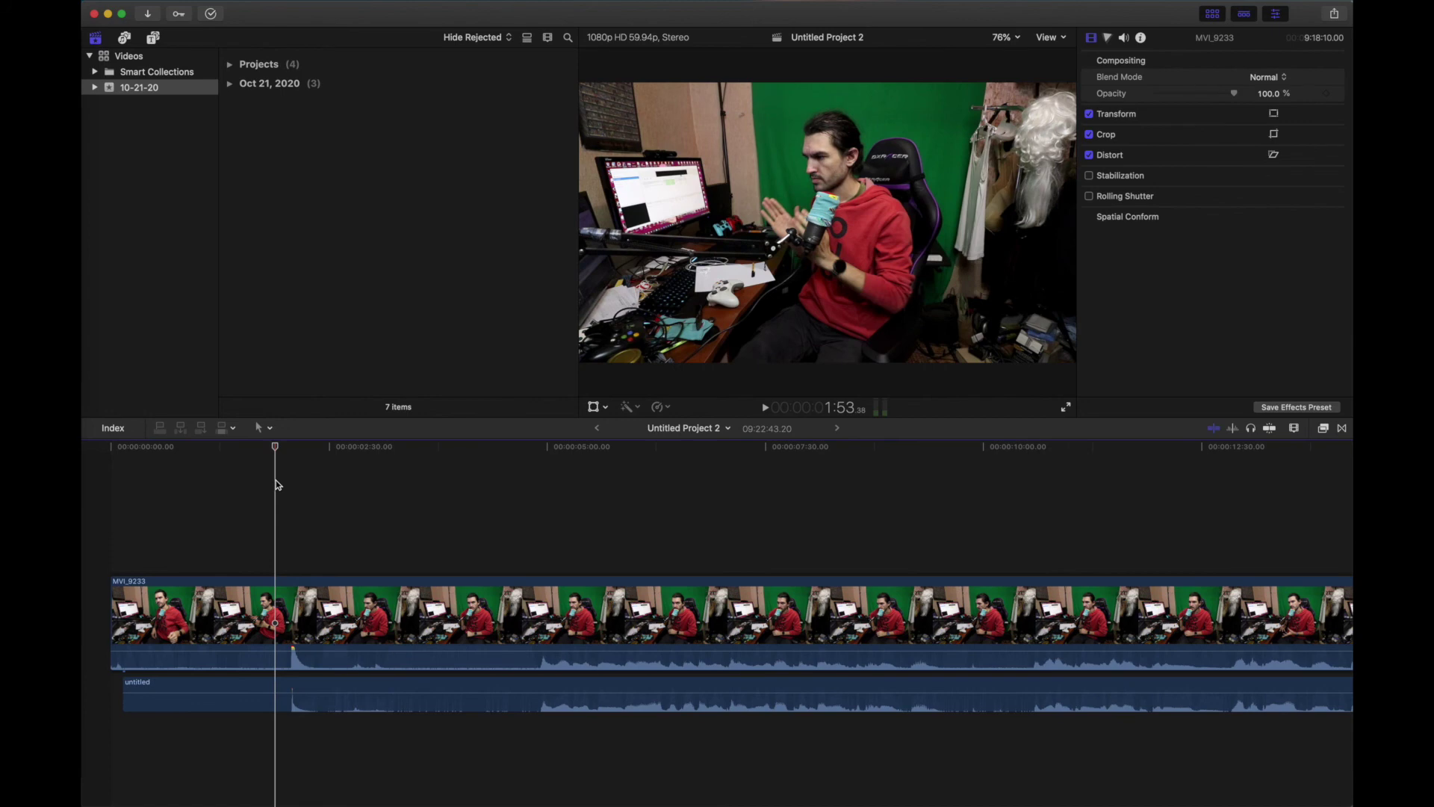
Zoom the timeline out and start playback from partway into the clips.
key("super+minus")
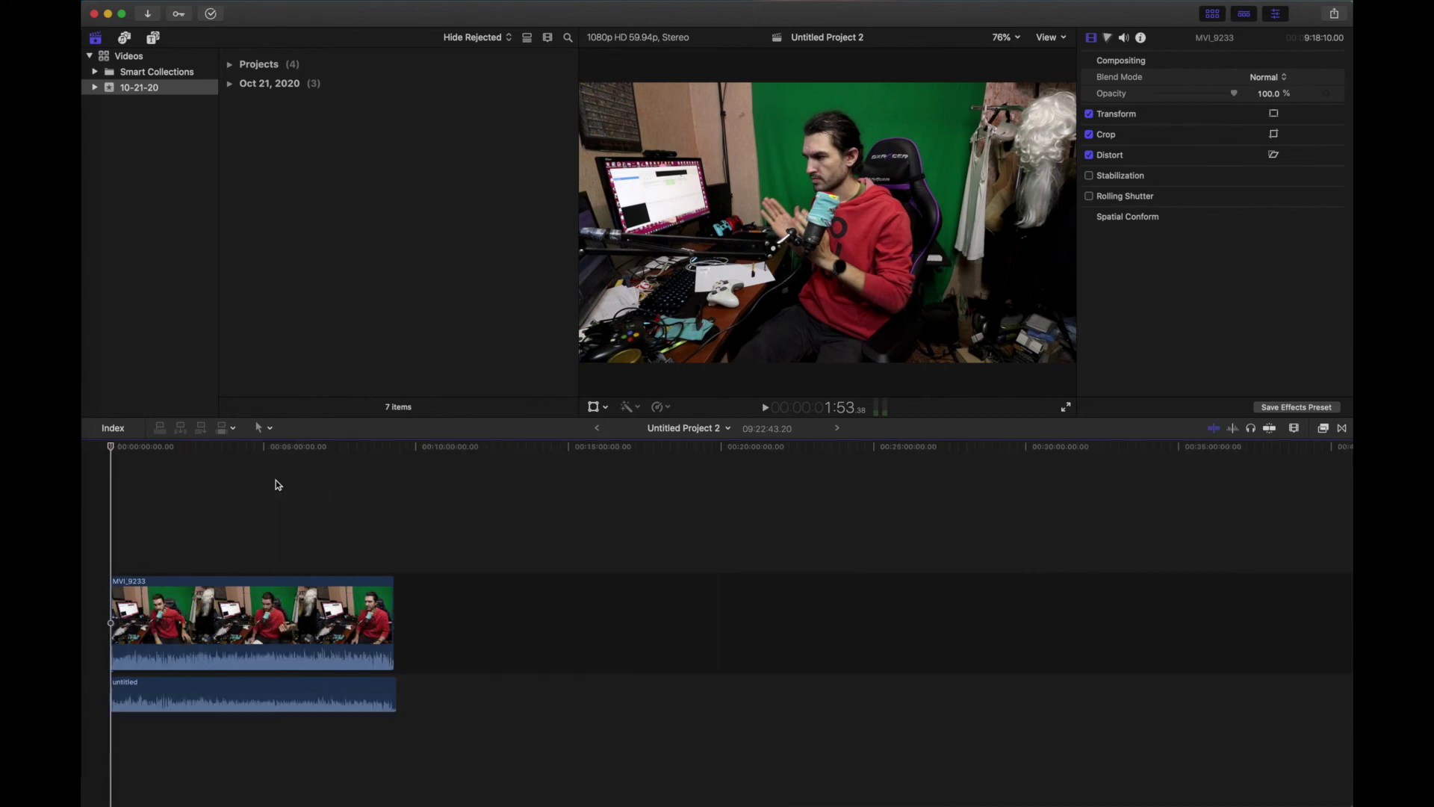
left_click(297, 478)
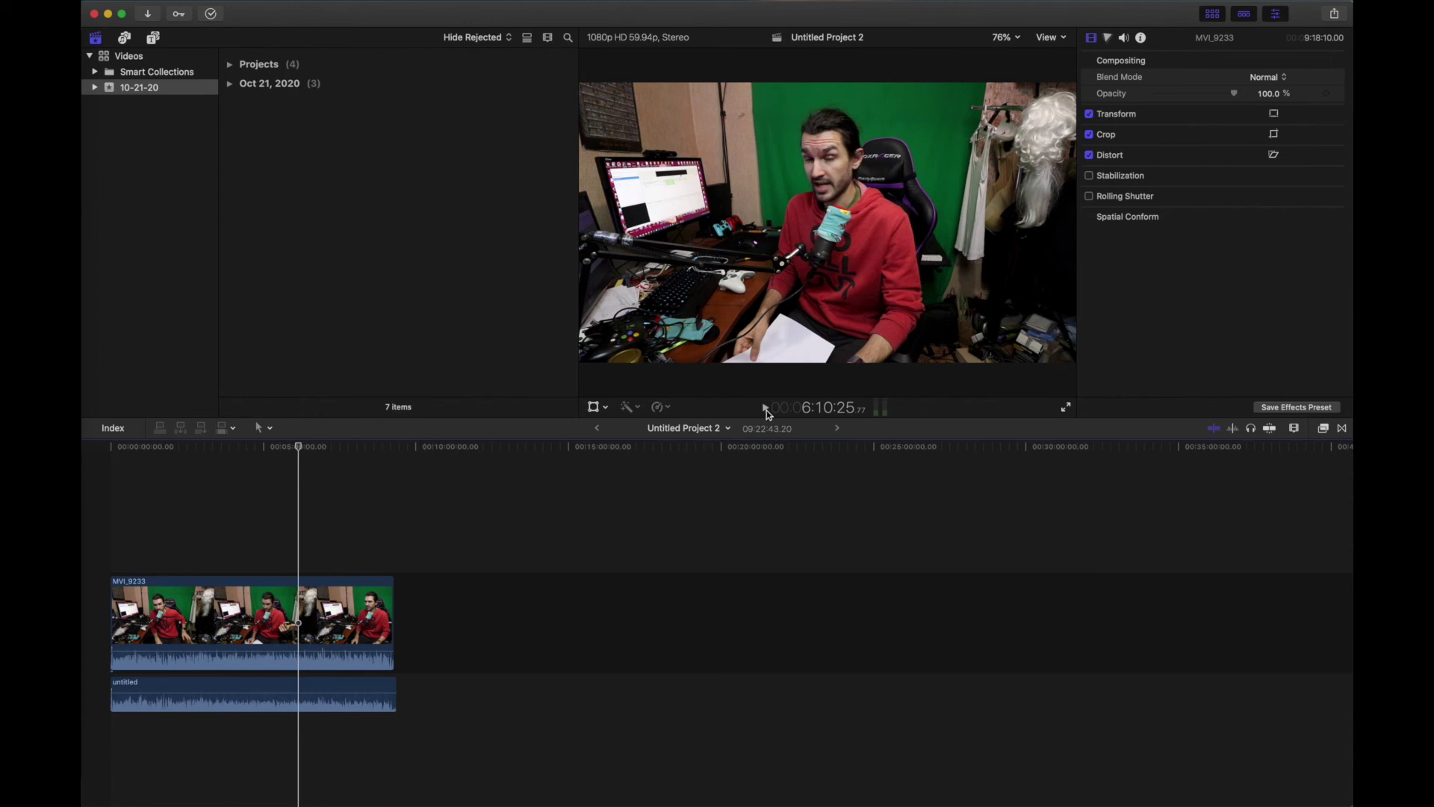
left_click(765, 409)
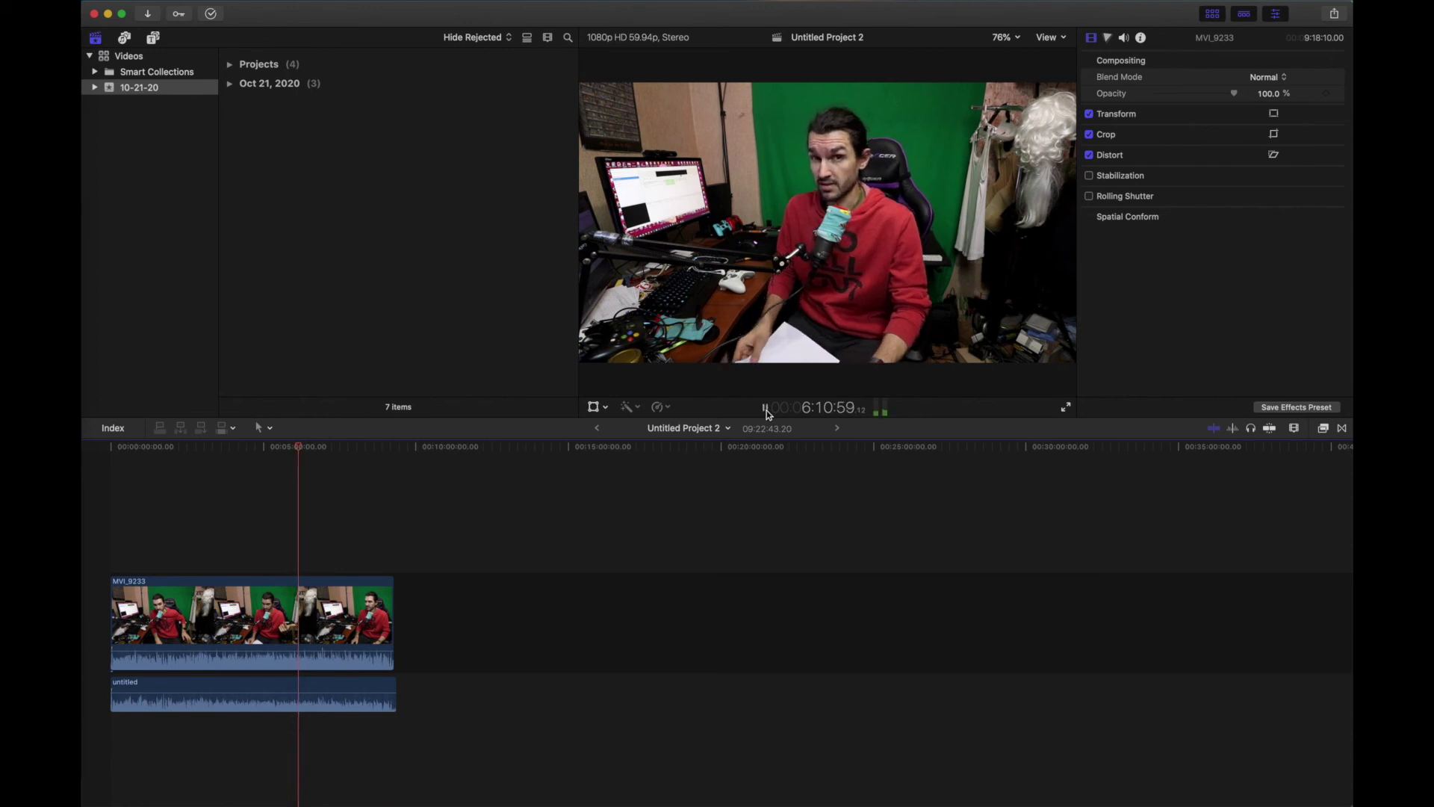
Check the video and audio sync at many points along the clips, then pause.
left_click(343, 527)
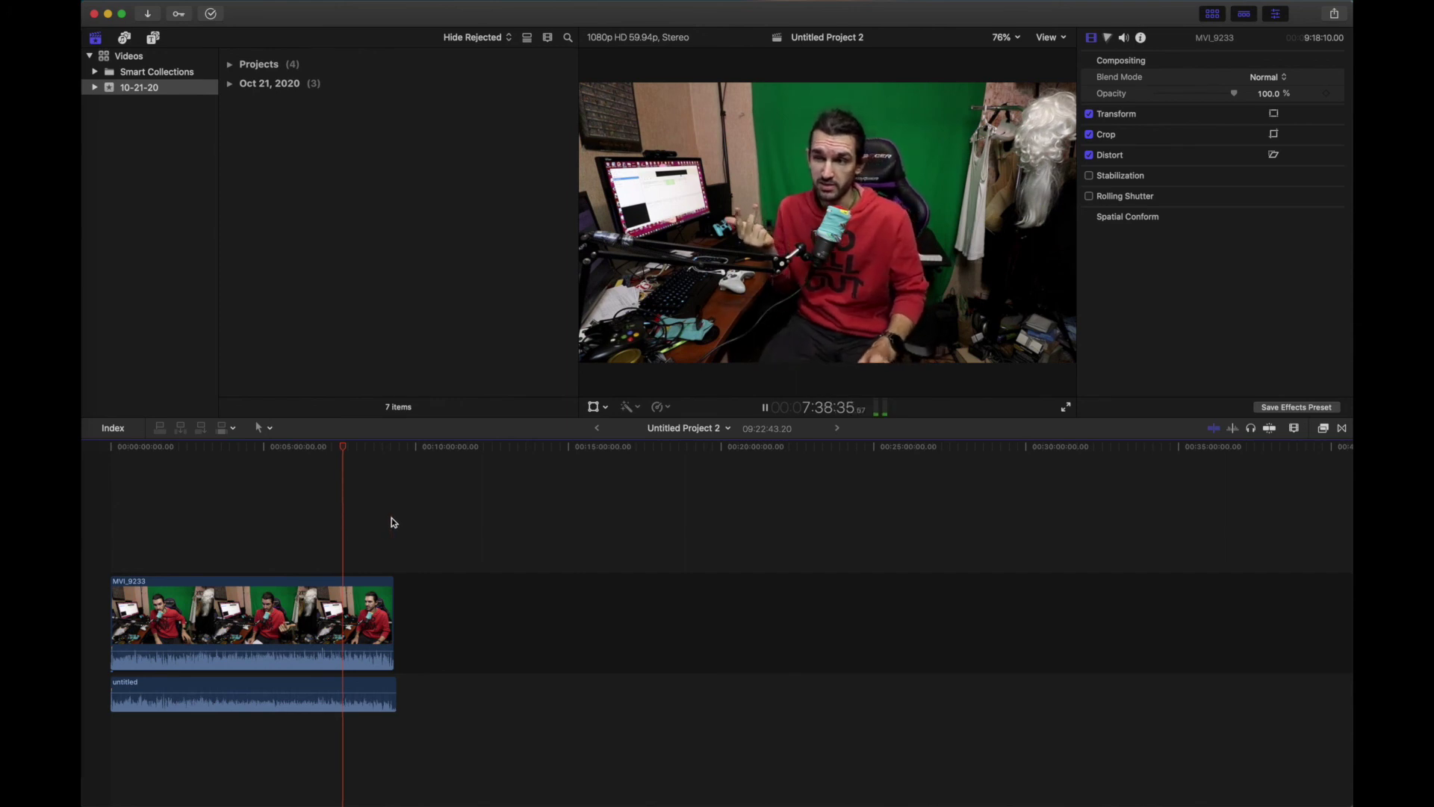
left_click(366, 514)
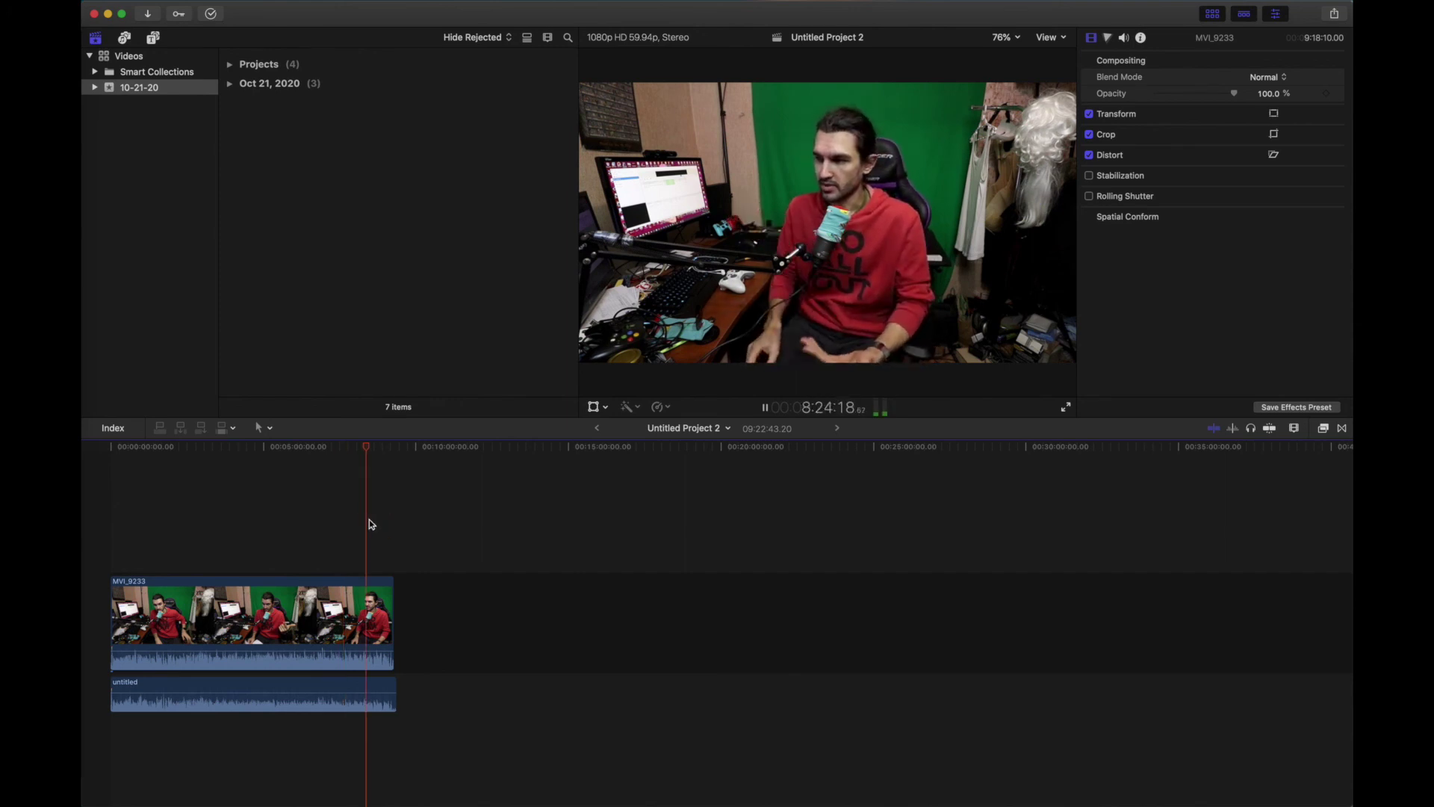
left_click(351, 519)
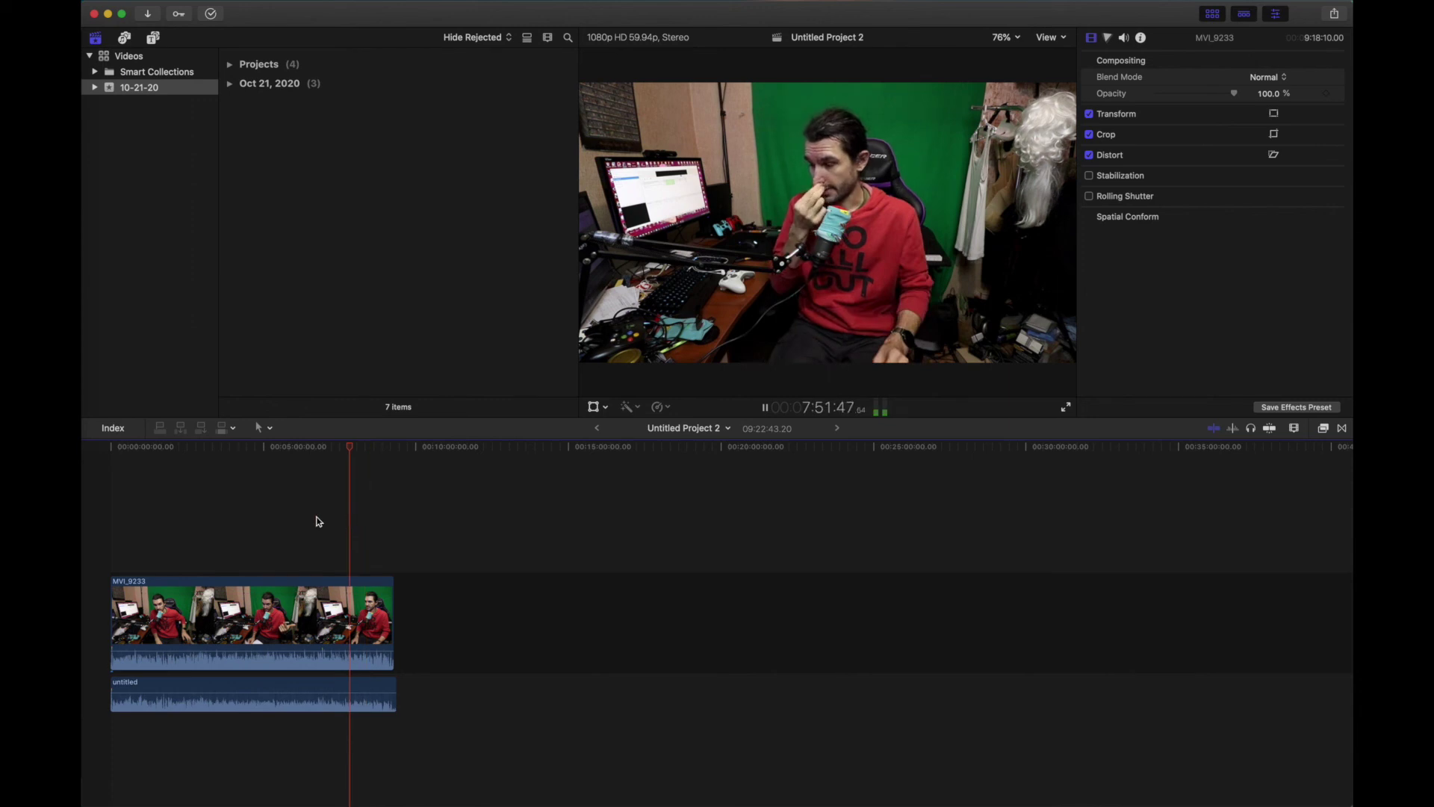
left_click(317, 520)
left_click(294, 516)
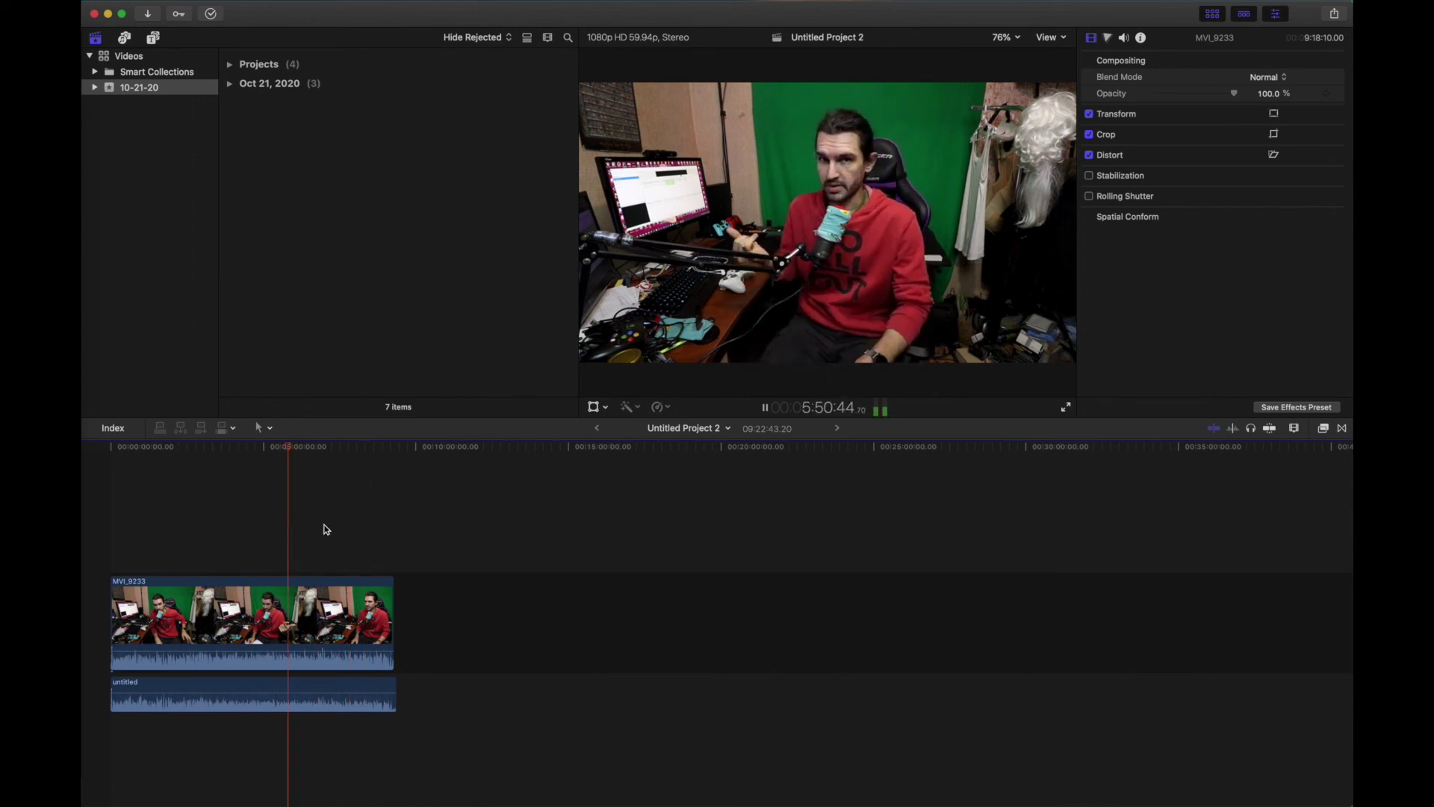
left_click(323, 524)
left_click(270, 522)
left_click(241, 521)
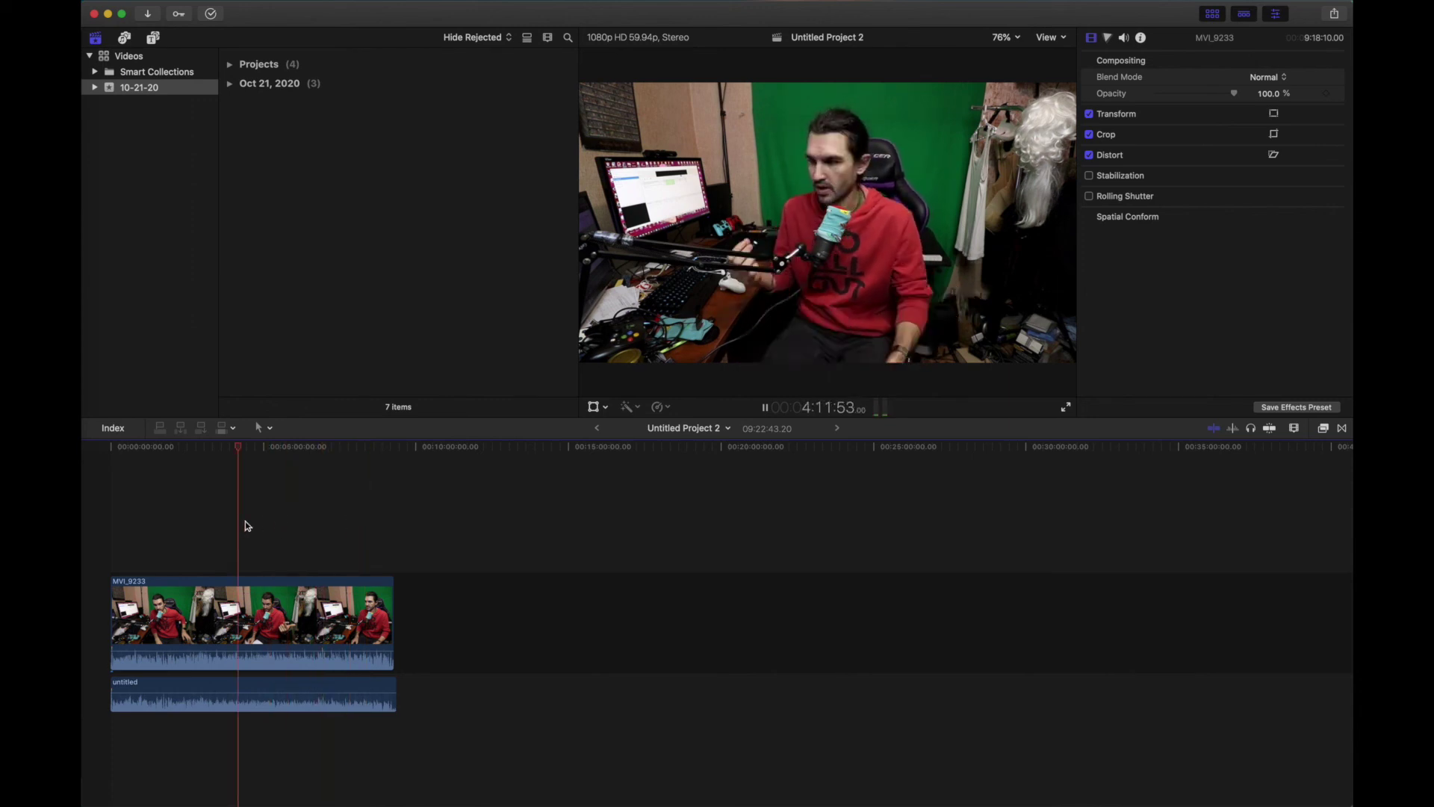
left_click(284, 518)
left_click(343, 535)
left_click(294, 537)
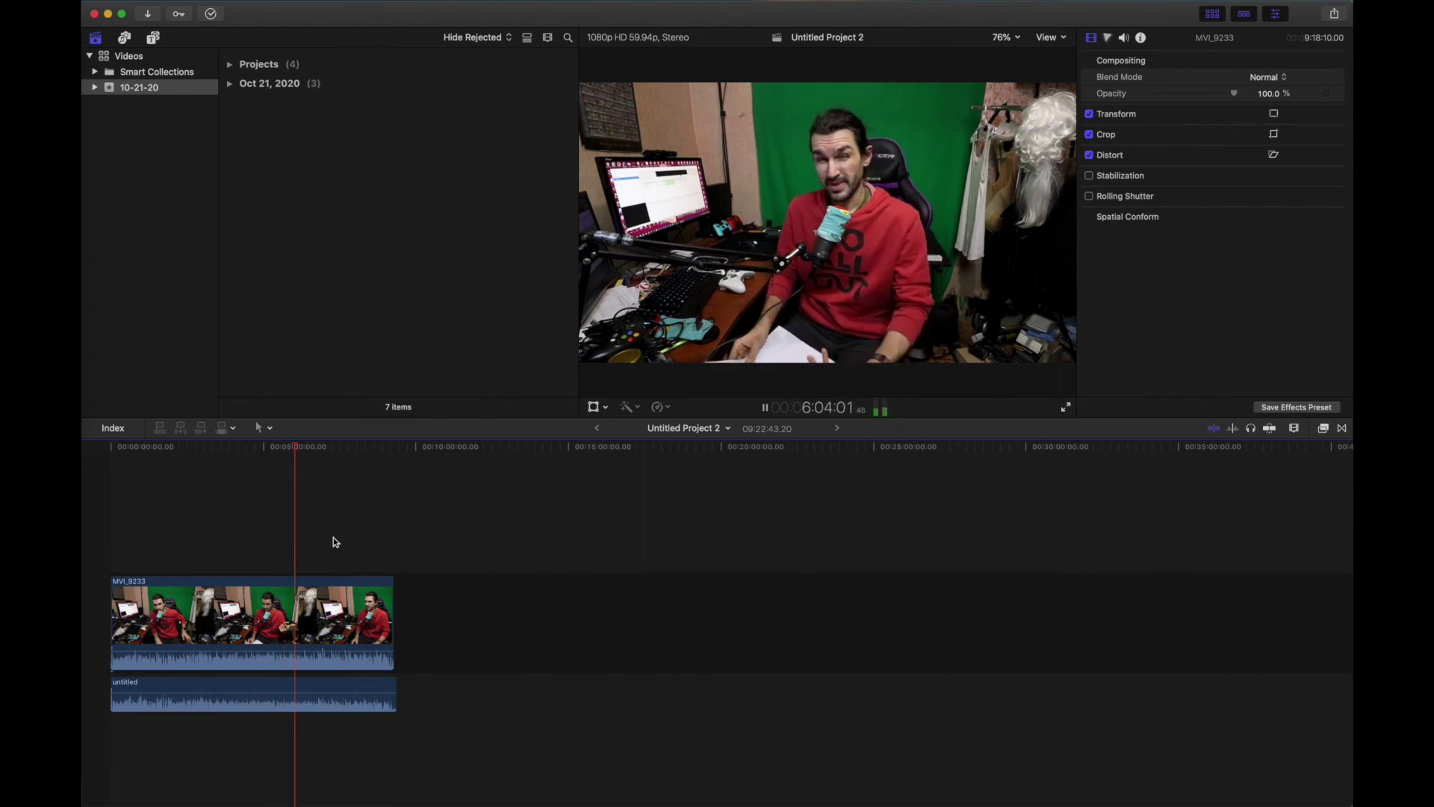
left_click(333, 537)
left_click(288, 543)
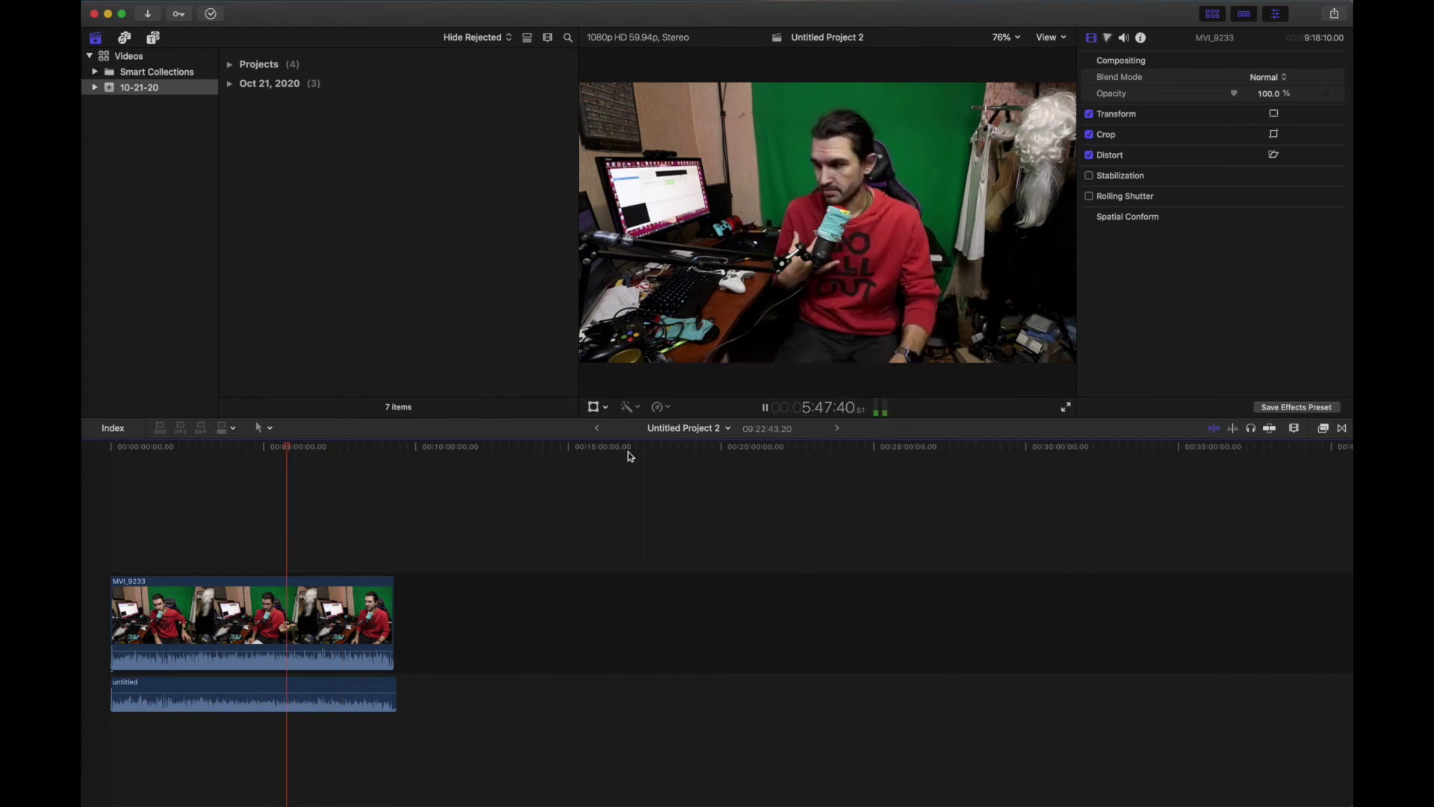
left_click(765, 407)
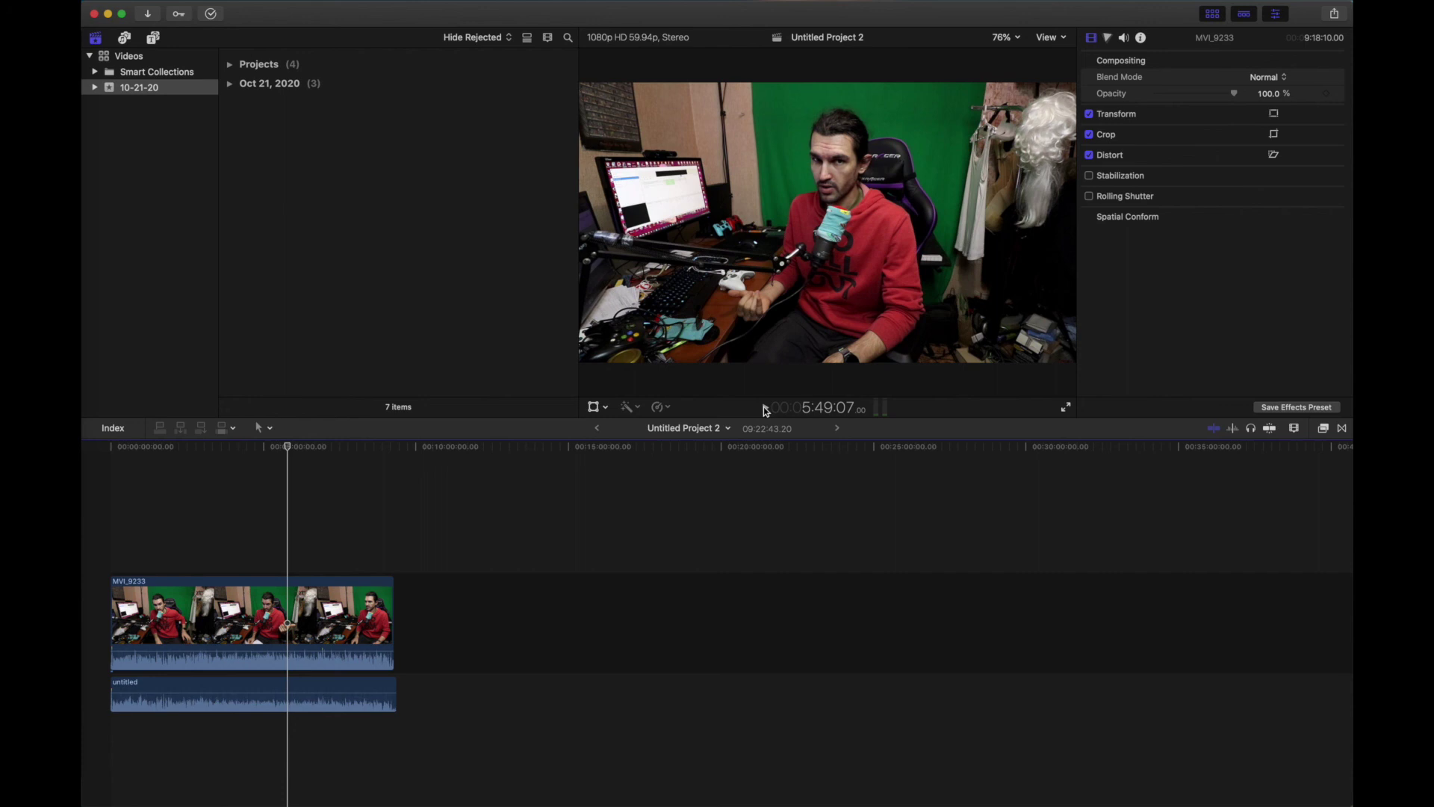